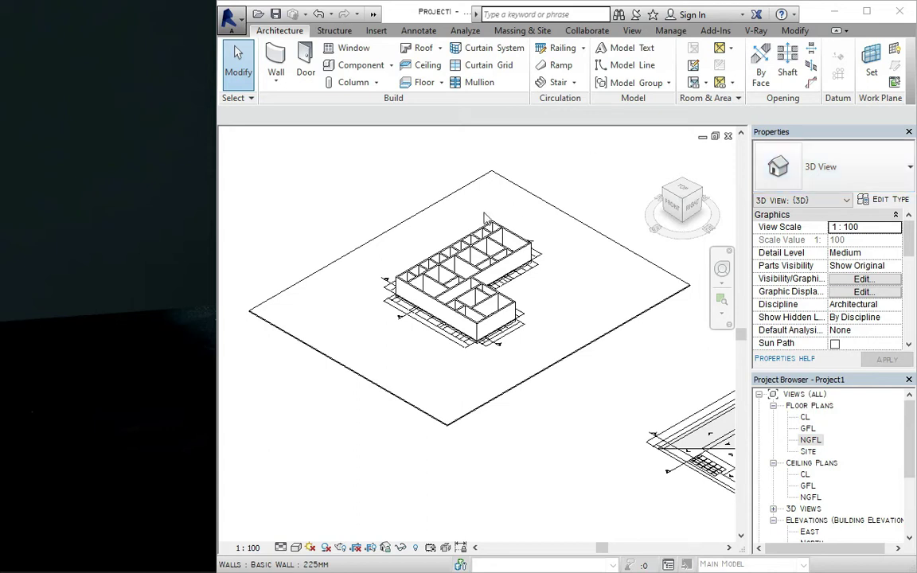
- Start loading a window family and browse from the Desktop through PHYIZE, REVIT FILES, reviti, New Folder and revit city to the windows folder
left_click(348, 55)
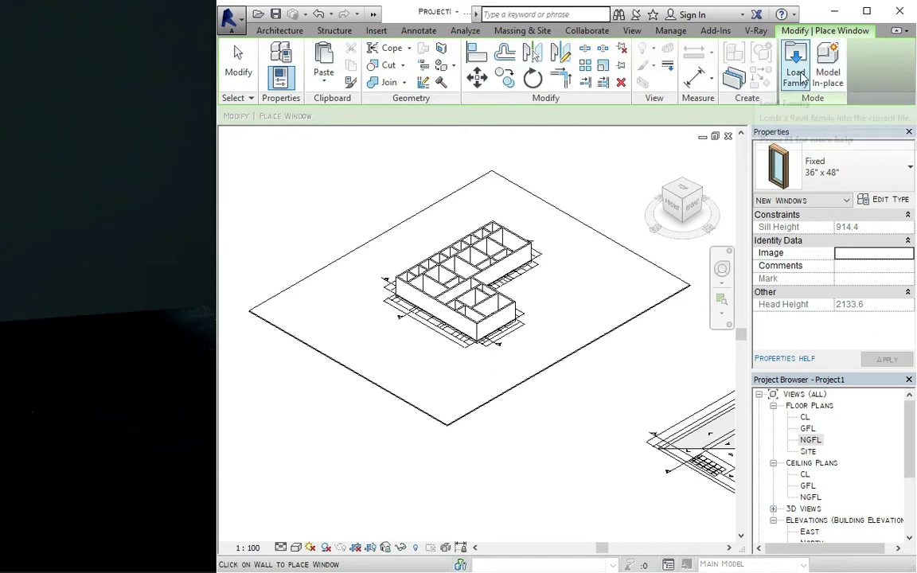
left_click(796, 72)
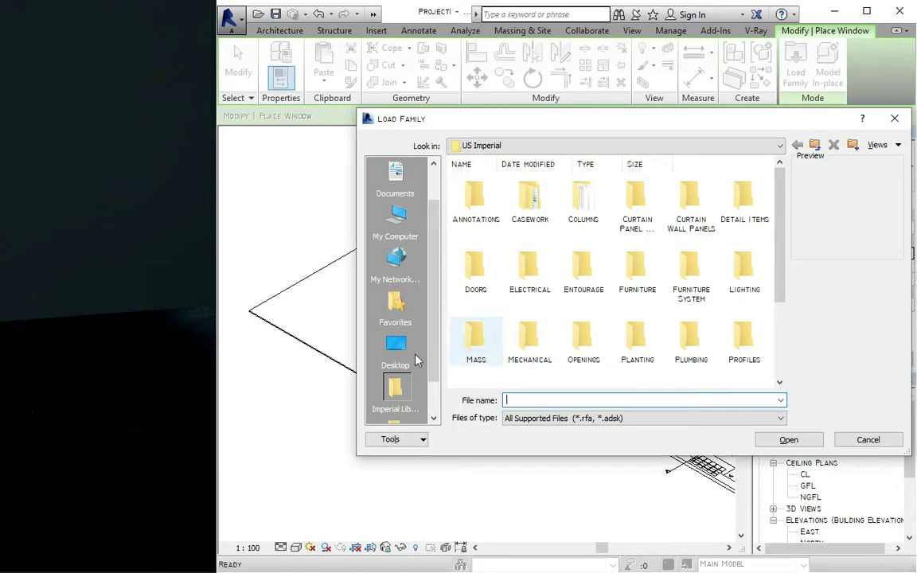
left_click(398, 354)
double_click(478, 271)
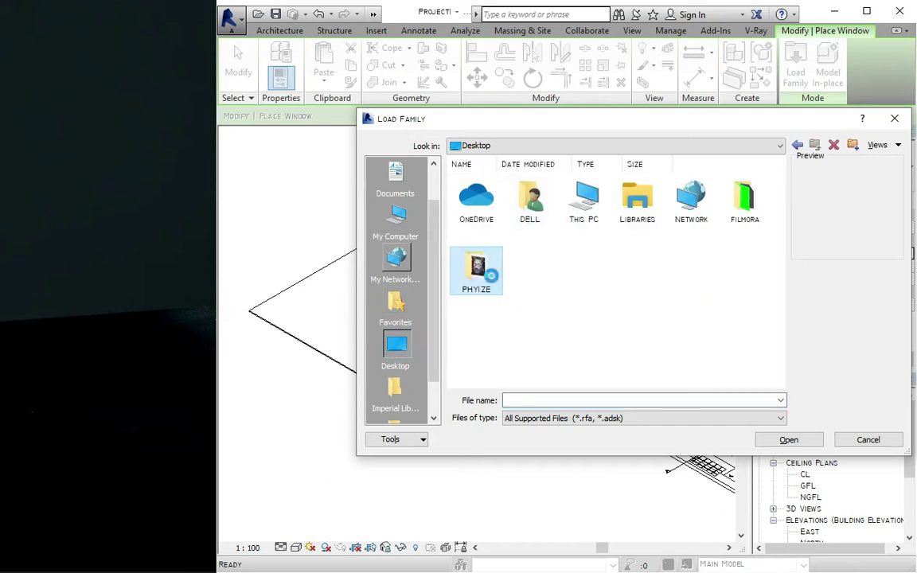
key("r")
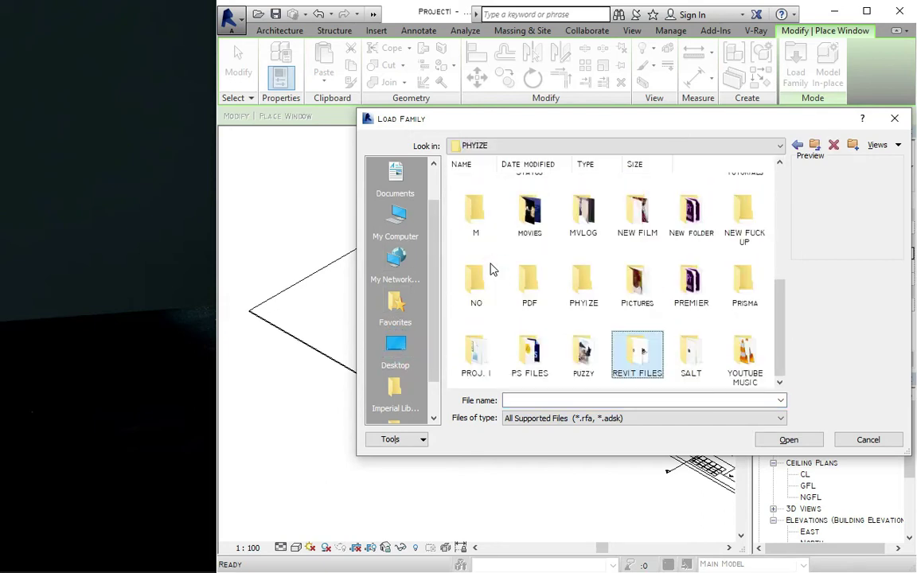
double_click(637, 351)
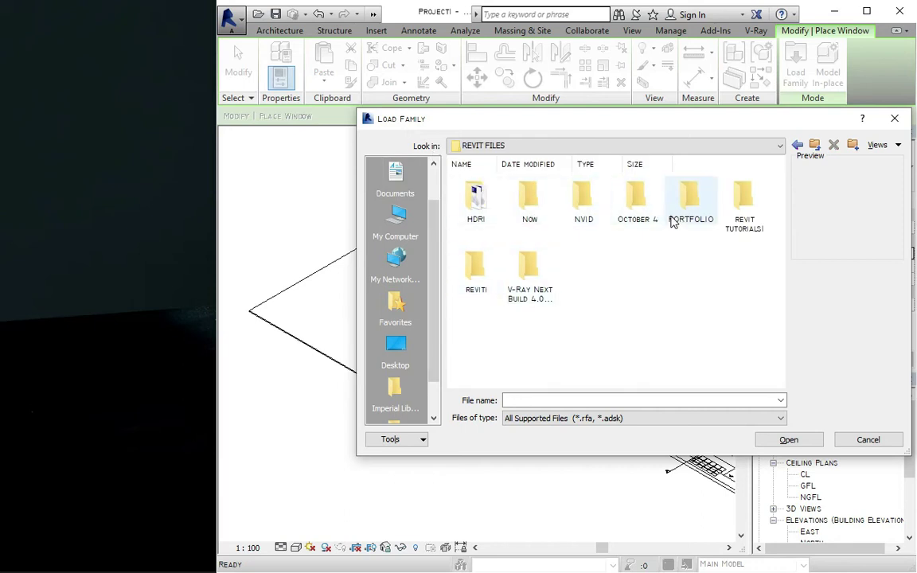
double_click(473, 267)
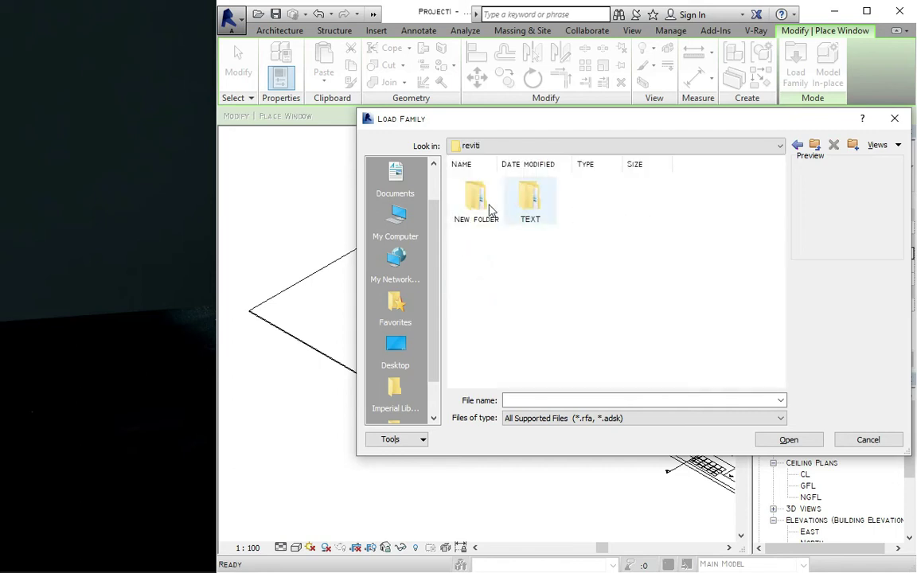
double_click(482, 209)
double_click(484, 211)
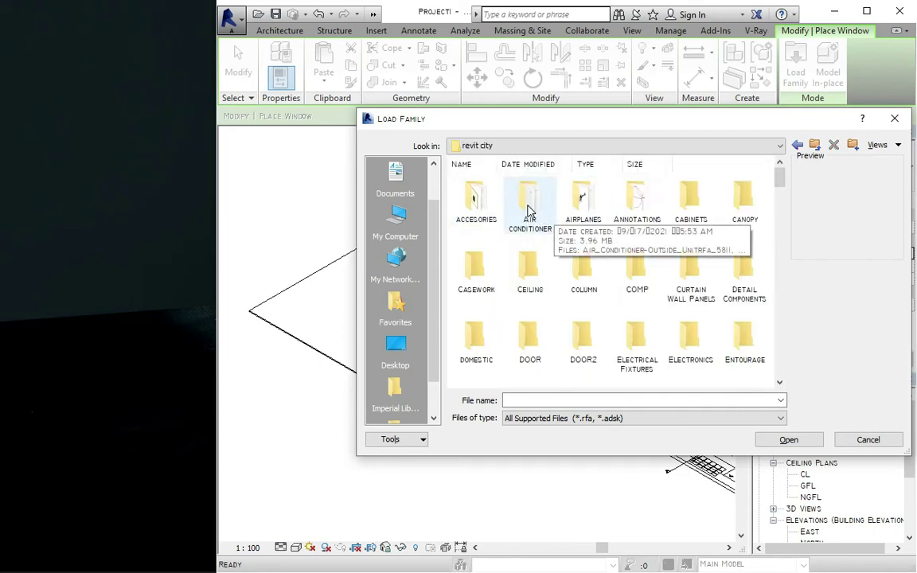
scroll(528, 211, "down", 5)
double_click(697, 193)
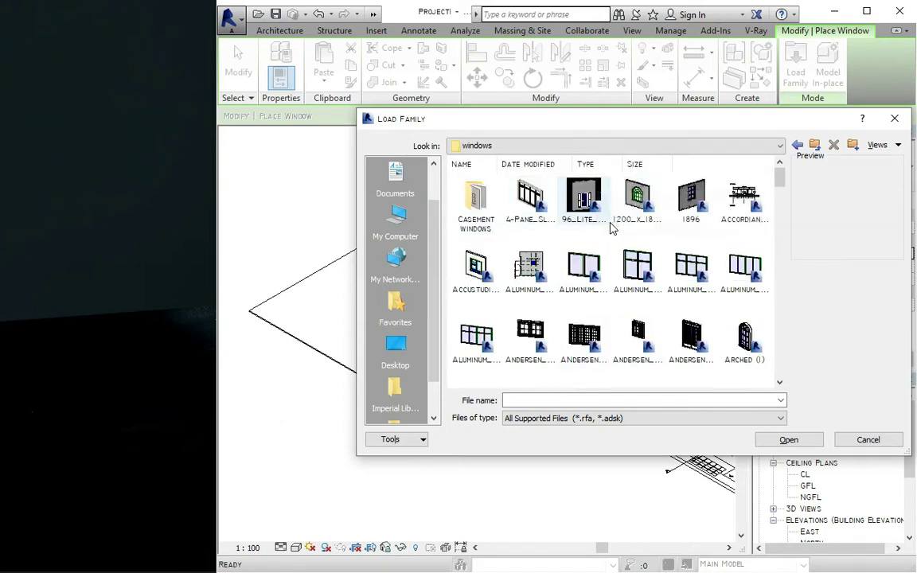
- Load the Dbl Plain window family from the windows folder, accepting the type specification as it is
scroll(677, 288, "down", 3)
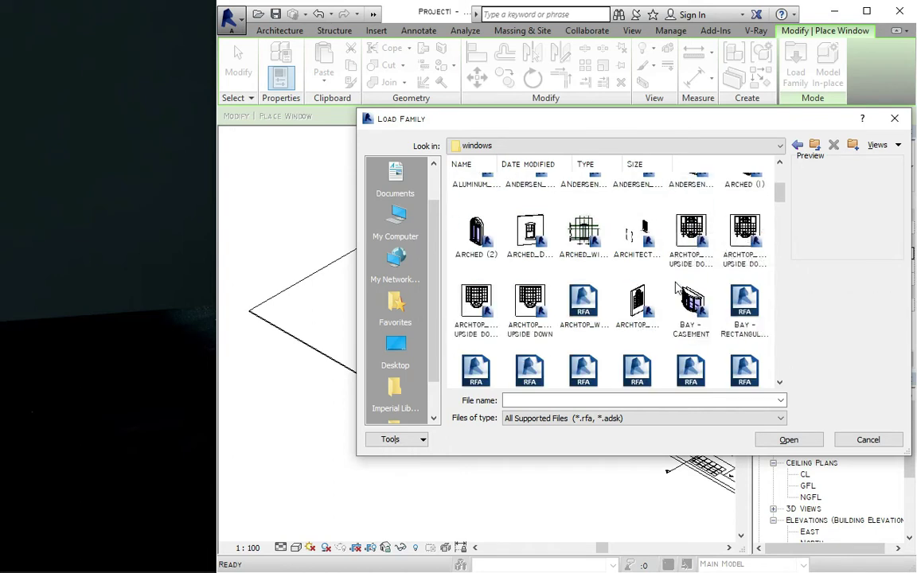
scroll(677, 288, "down", 7)
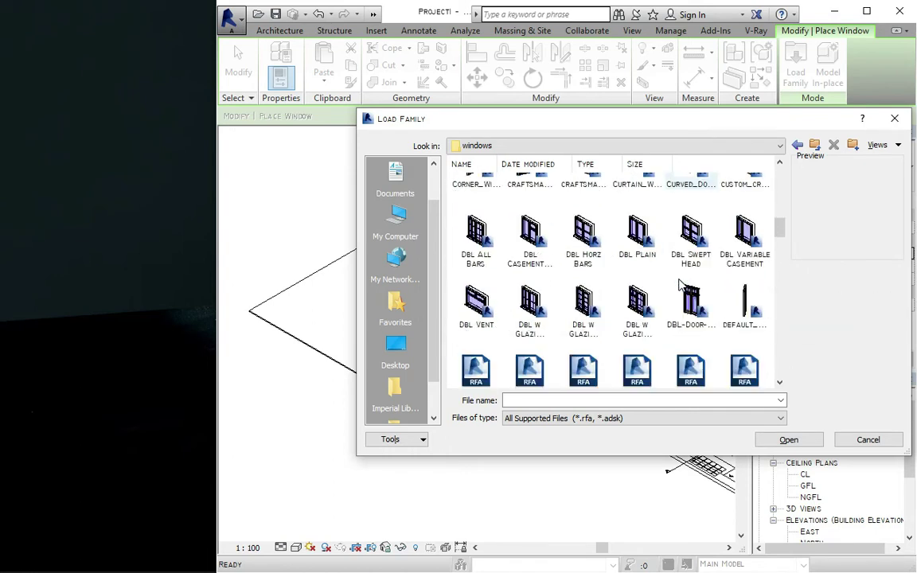
left_click(616, 223)
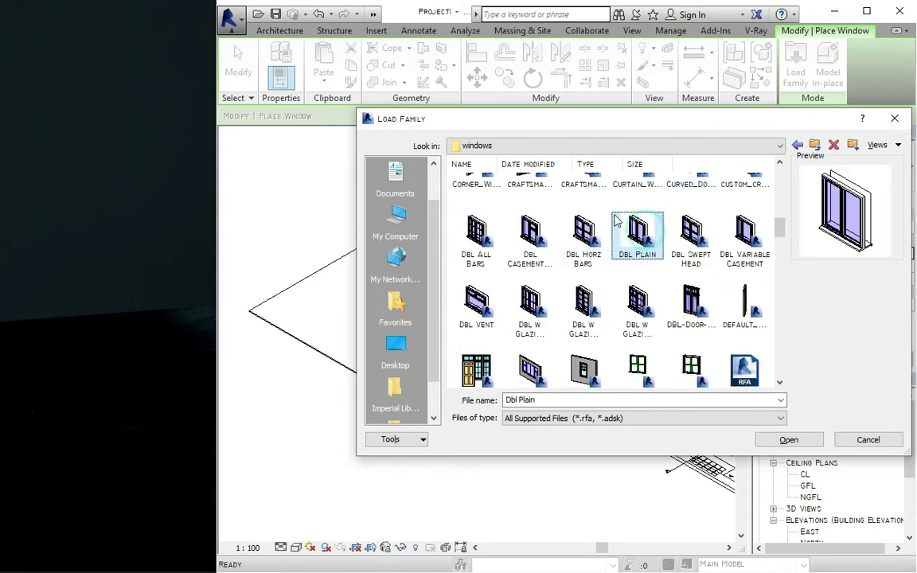
left_click(789, 440)
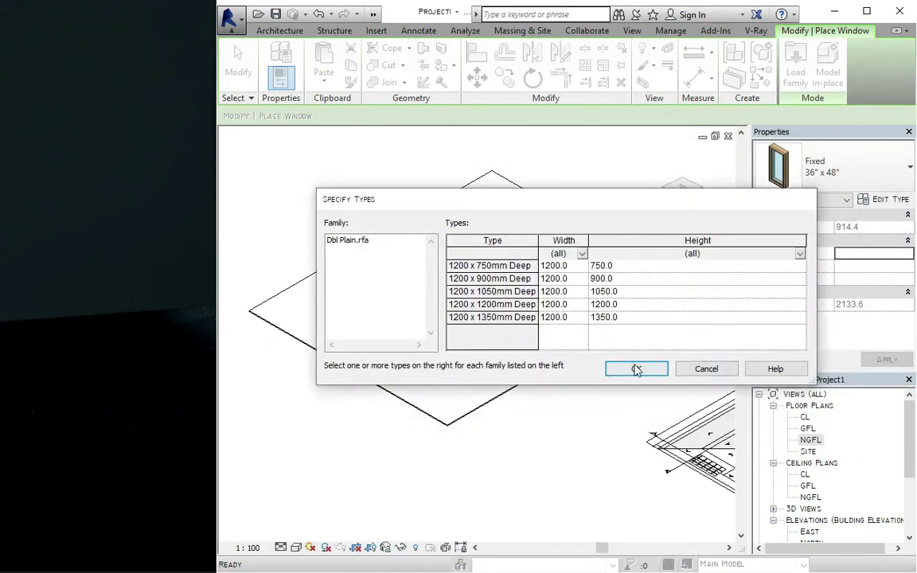
left_click(636, 369)
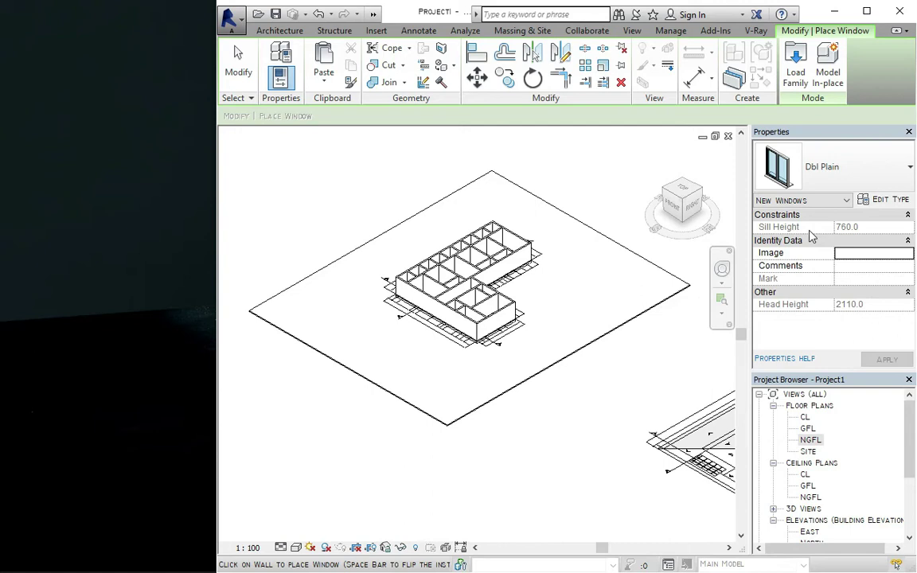
- Open the GFL floor plan and set its visual style to Wireframe
left_click(807, 428)
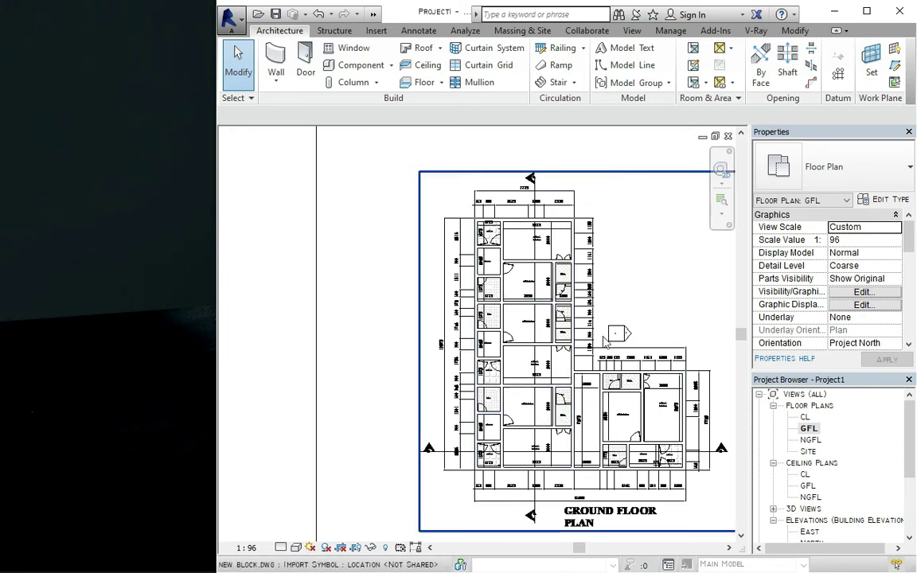
left_click(297, 553)
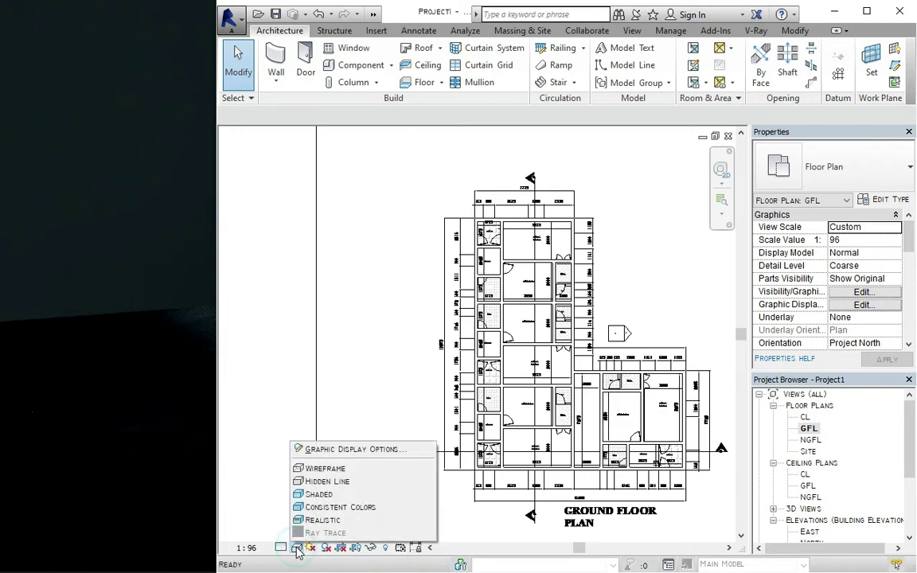
left_click(322, 468)
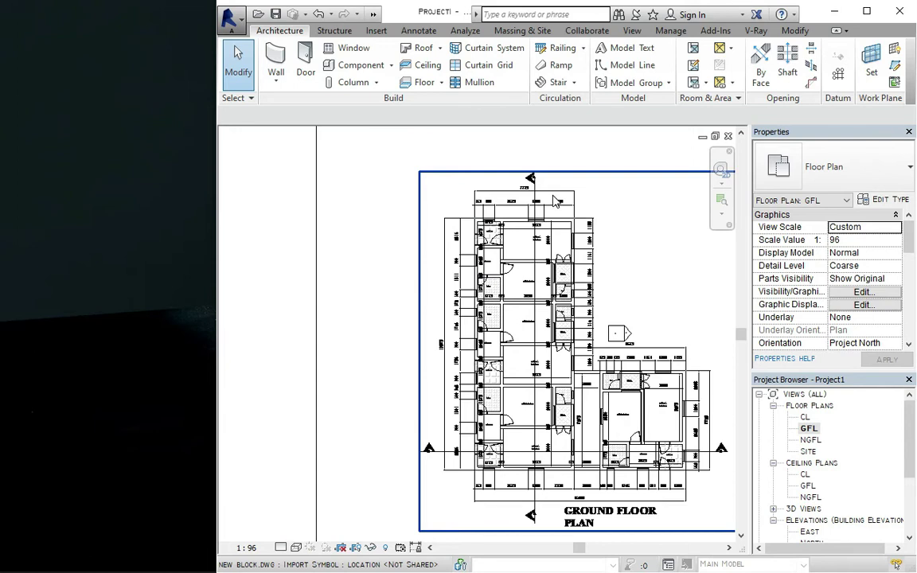
- Start placing a window and duplicate the Dbl Plain type under the name 1200
scroll(549, 212, "up", 3)
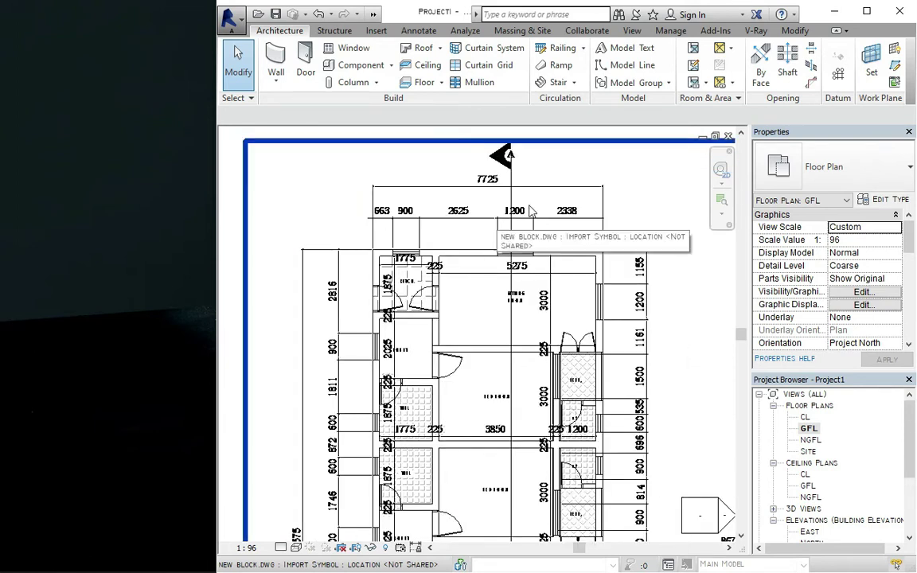
left_click(351, 48)
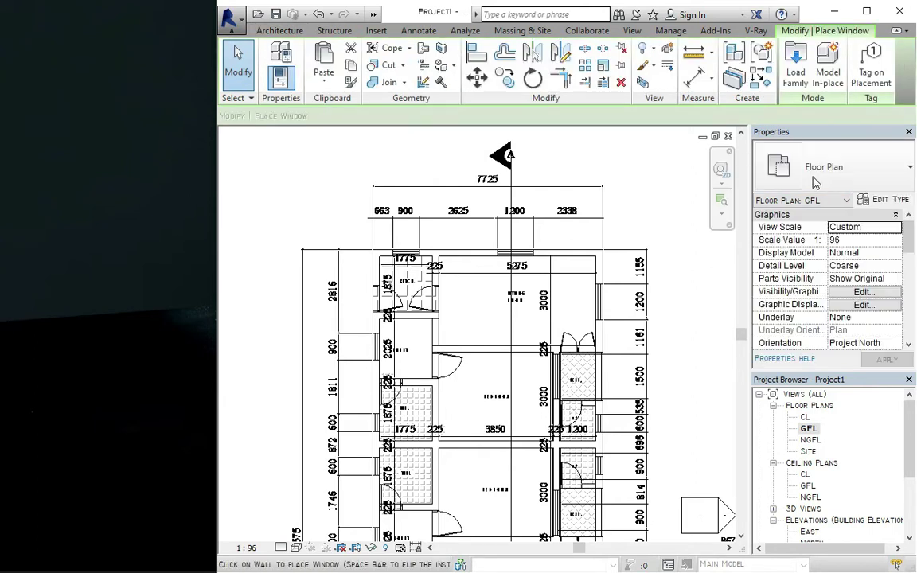
left_click(881, 199)
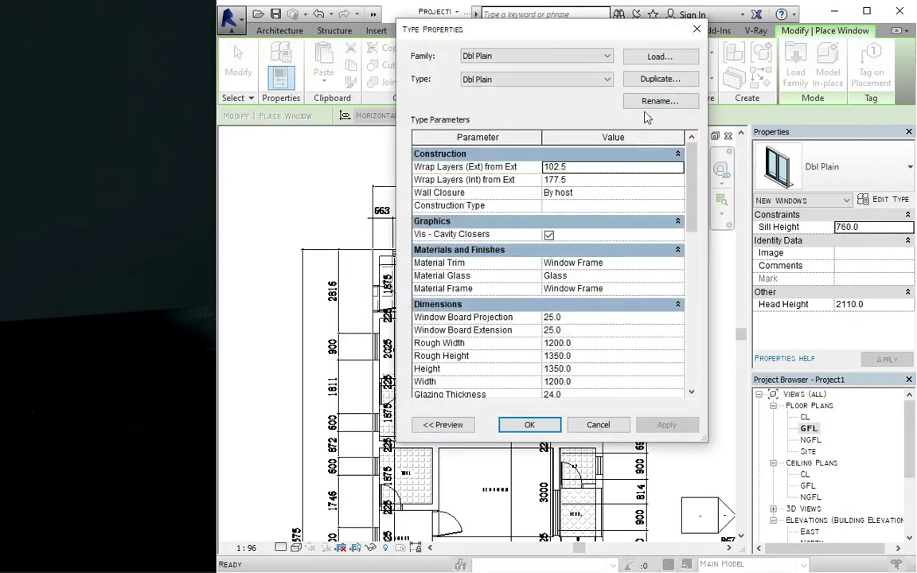
left_click(668, 80)
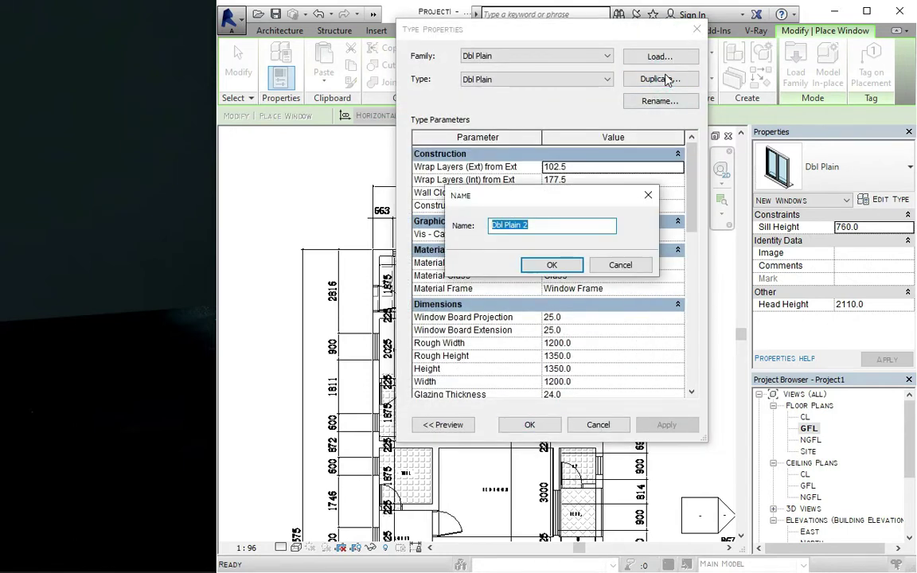
type("1200")
left_click(570, 265)
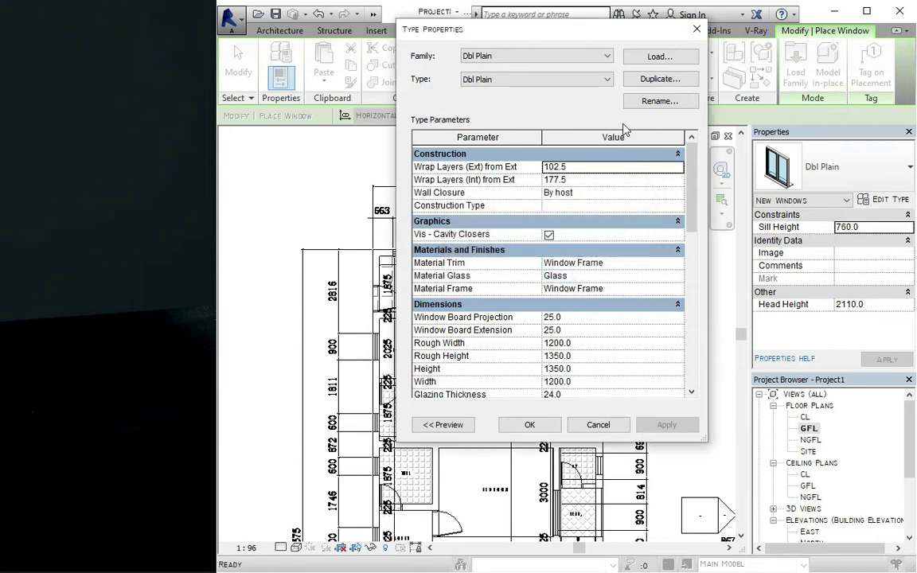
- Set the rough width of the 1200 window type to 1200, adjust its rough height and accept the type properties
left_click(588, 348)
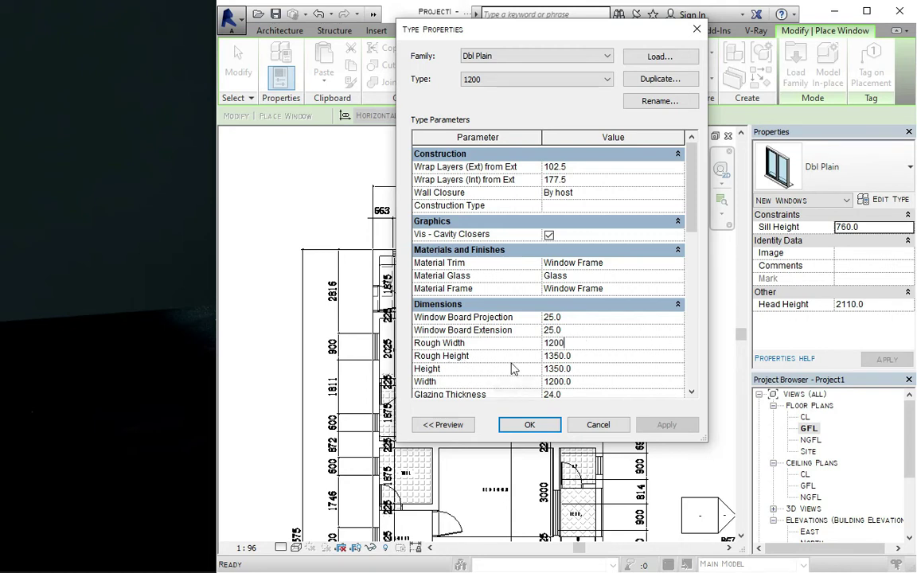
left_click(590, 355)
left_click(529, 424)
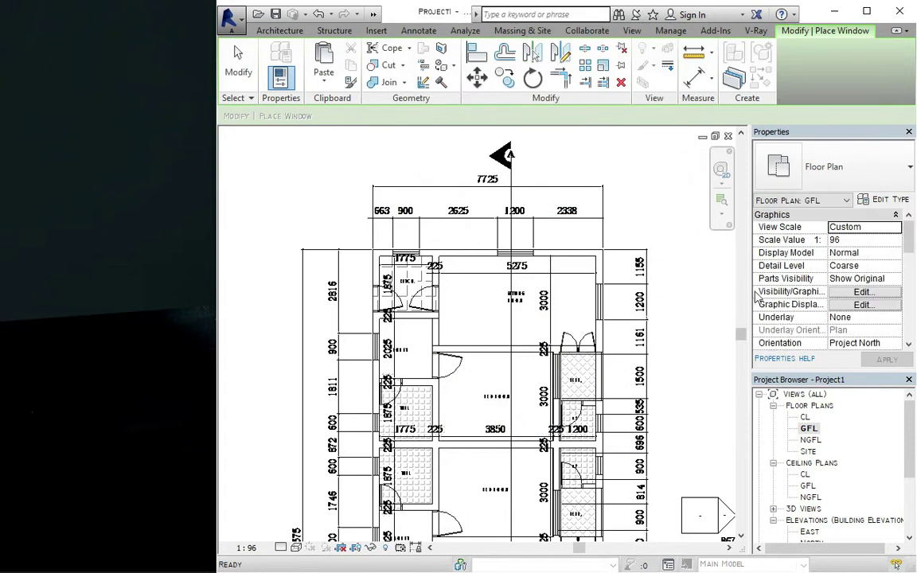
- Set the head height of the new windows to 2100 and apply it
left_click(876, 304)
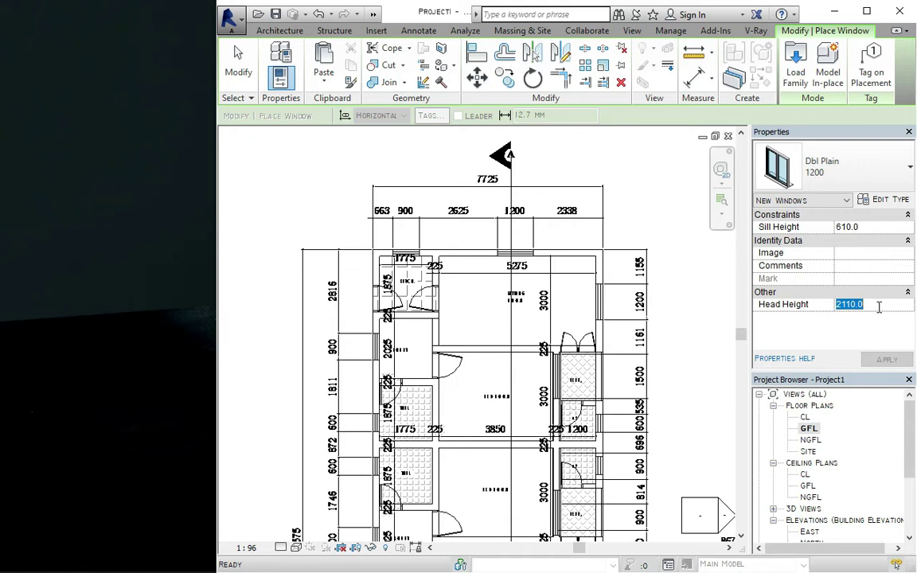
type("21")
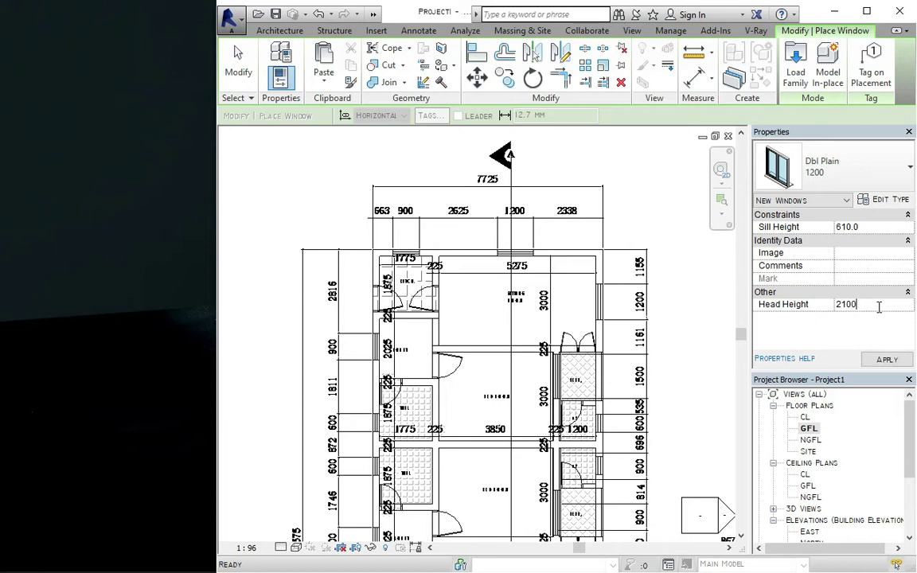
left_click(886, 359)
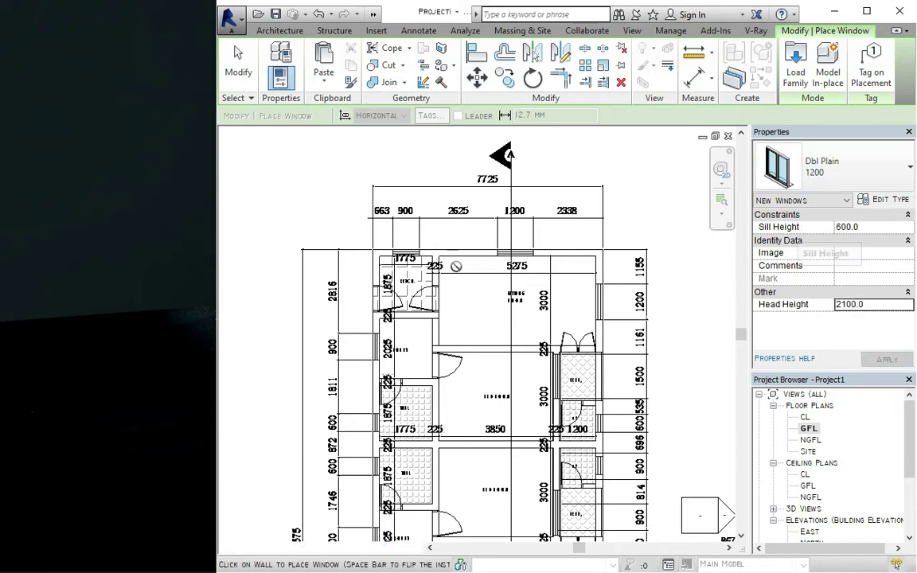
- Place Dbl Plain 1200 windows in the two 1200 mm exterior wall openings of the main block's uppermost sitting room
scroll(529, 249, "up", 2)
scroll(529, 249, "up", 3)
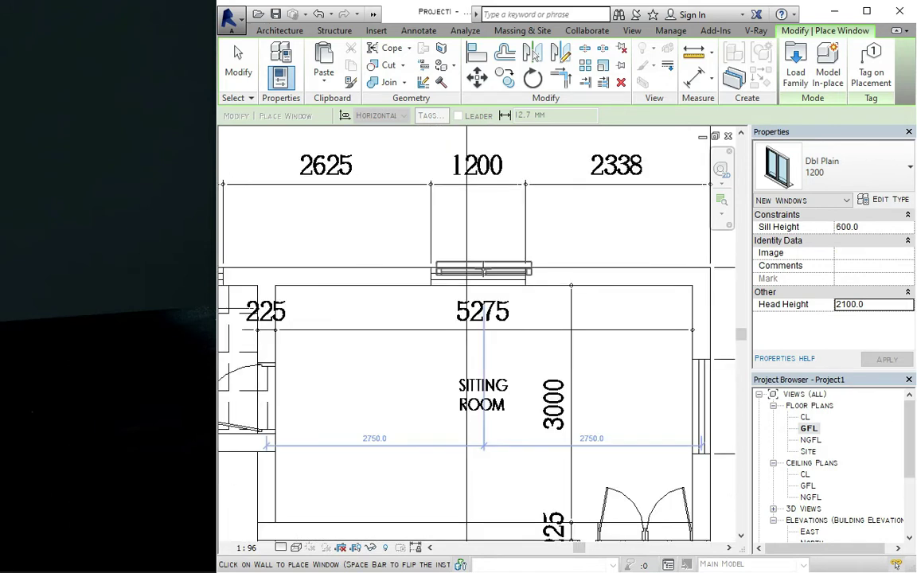
scroll(503, 277, "up", 2)
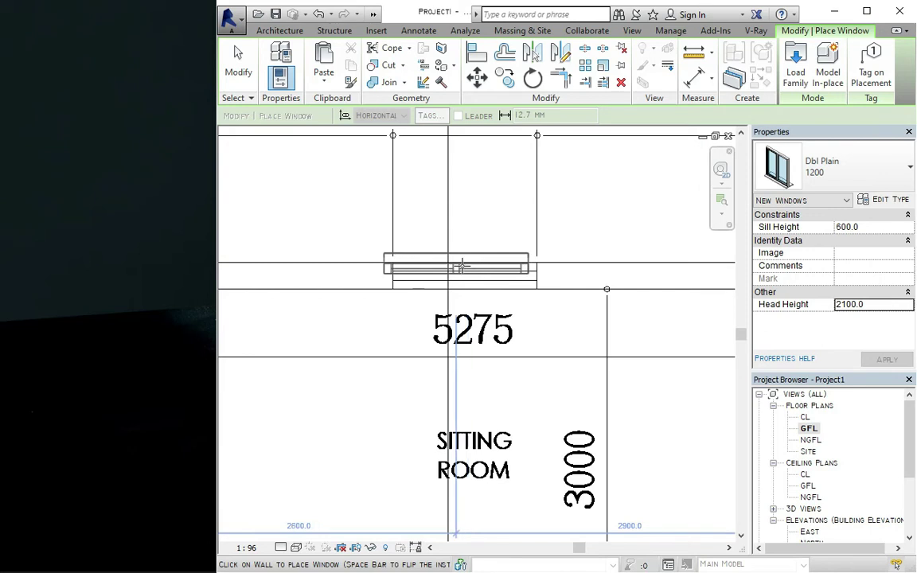
scroll(469, 267, "up", 2)
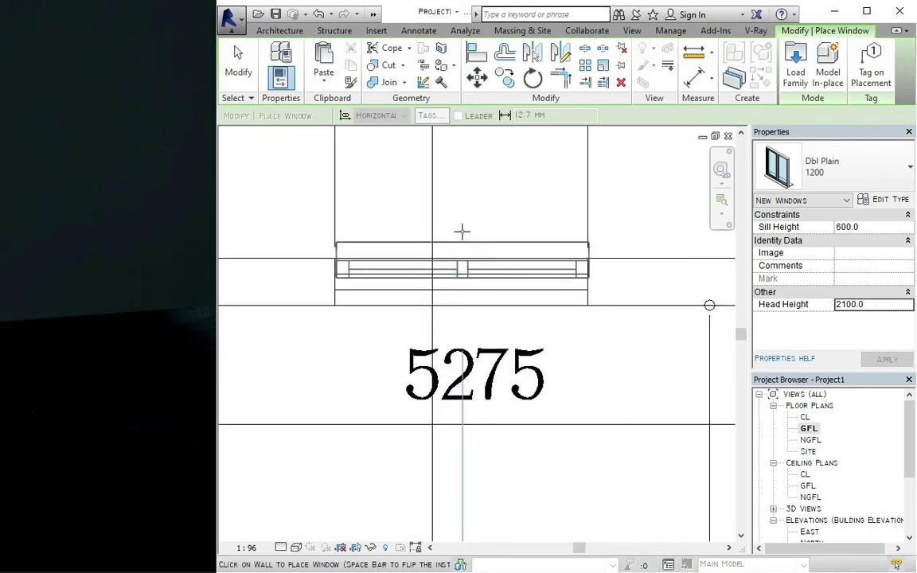
scroll(462, 230, "down", 3)
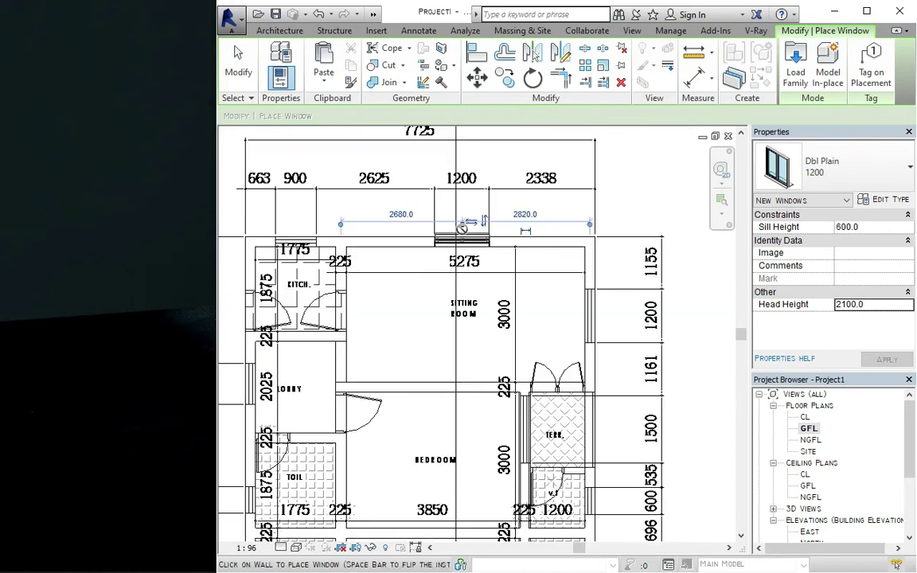
left_click(462, 230)
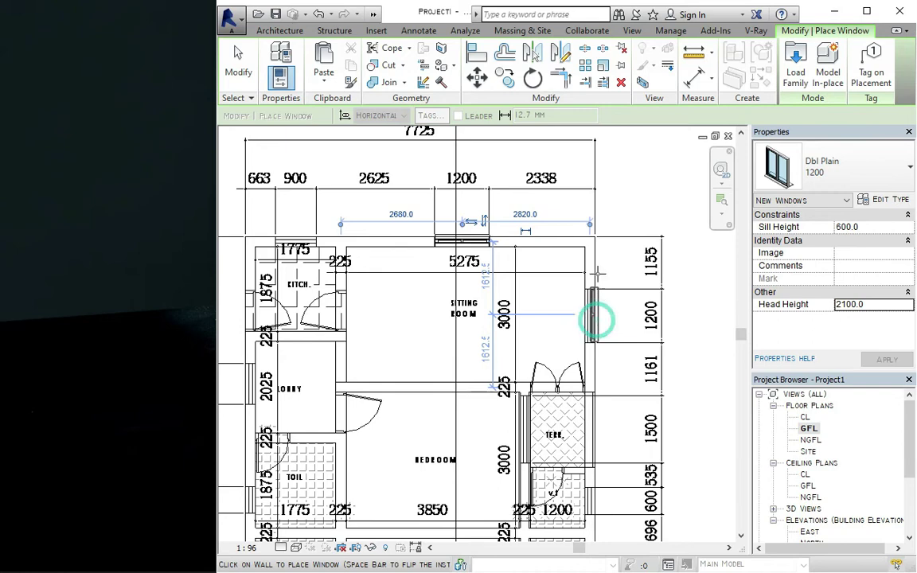
- Place Dbl Plain 1200 windows in the two 1200 mm exterior wall openings of the side block's sitting room
scroll(594, 318, "down", 2)
scroll(527, 301, "up", 4)
scroll(527, 296, "down", 4)
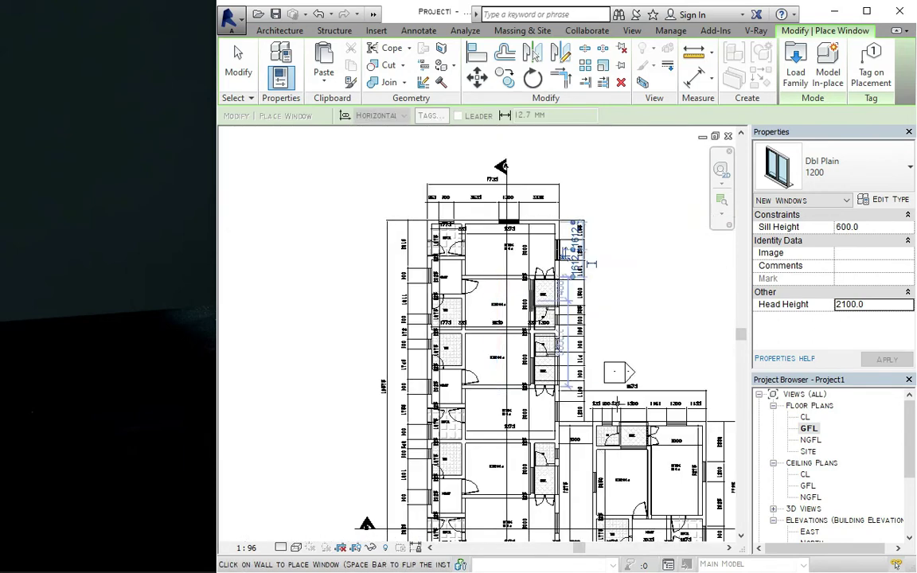
scroll(570, 404, "up", 4)
scroll(570, 404, "up", 2)
scroll(634, 344, "down", 5)
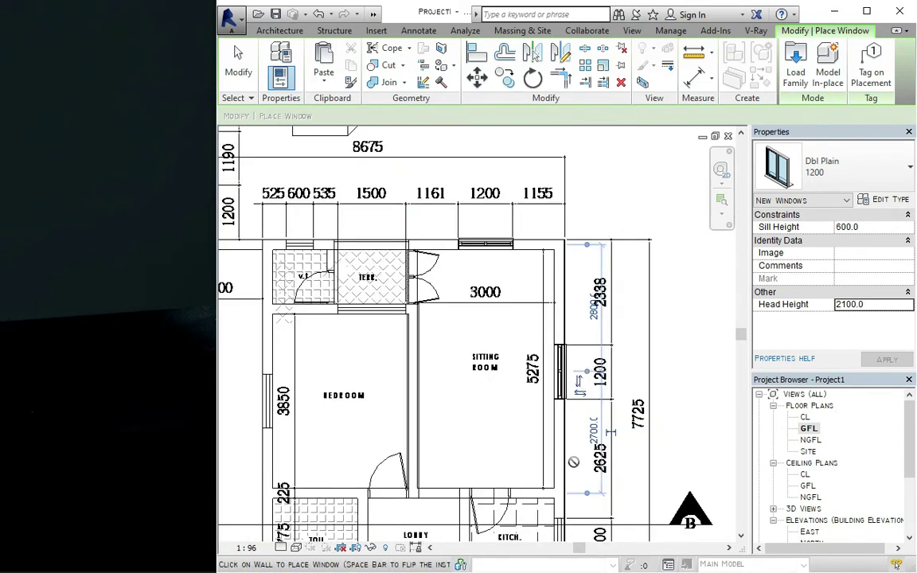
- Place a Dbl Plain 1200 window in the 1200 mm right-hand wall opening of the main block's lowermost sitting room
scroll(408, 412, "up", 5)
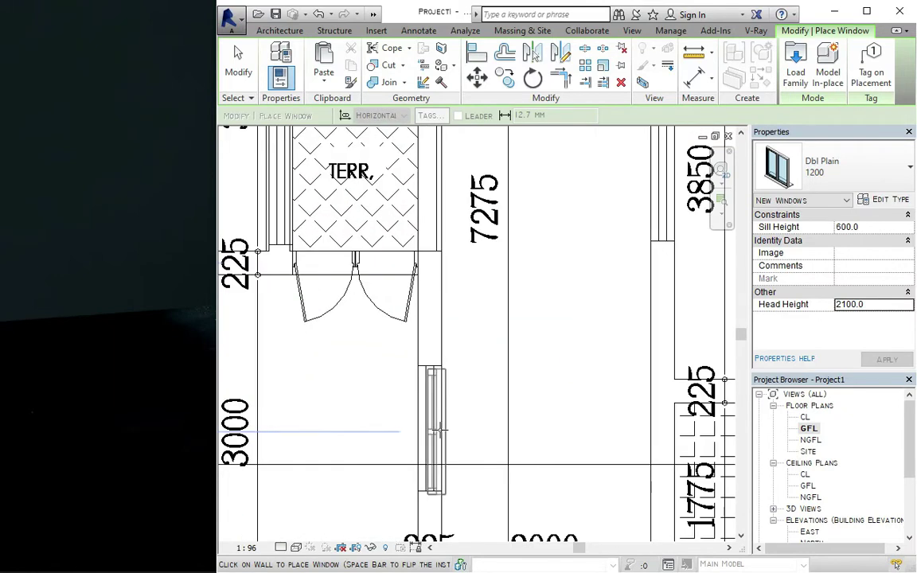
scroll(412, 368, "down", 7)
scroll(665, 481, "down", 2)
scroll(692, 327, "up", 5)
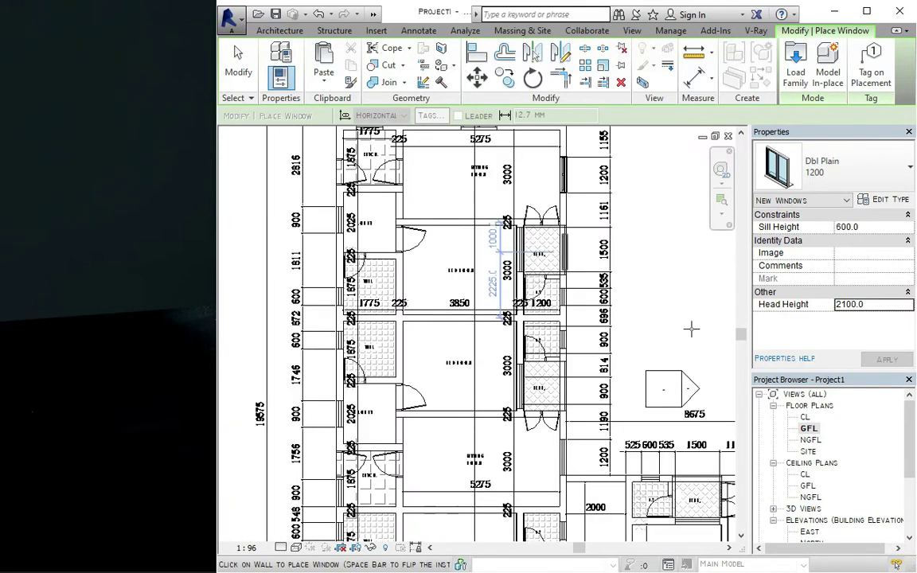
scroll(661, 442, "up", 4)
scroll(557, 382, "down", 4)
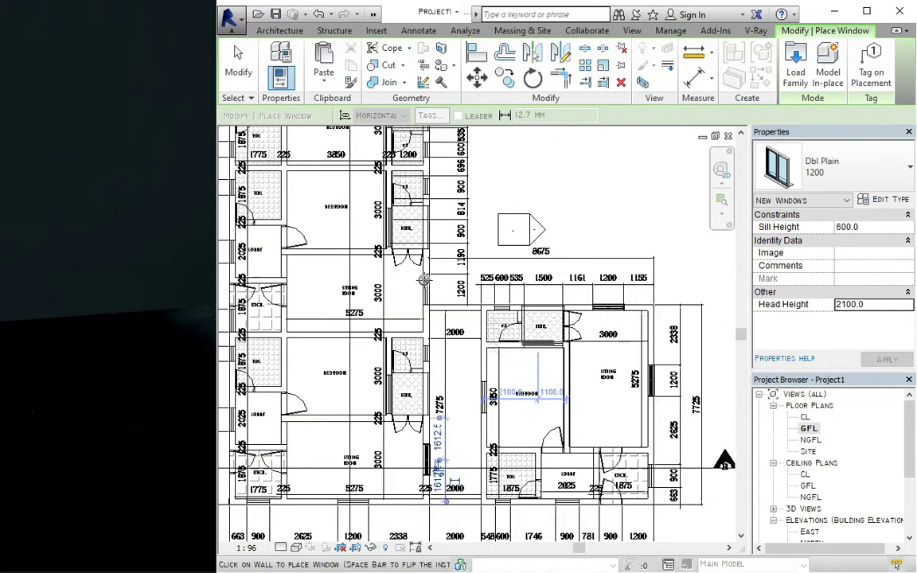
- Place Dbl Plain 1200 windows in the middle sitting room's right-hand wall opening and the lowermost sitting room's bottom wall opening
scroll(494, 359, "up", 4)
scroll(535, 352, "down", 5)
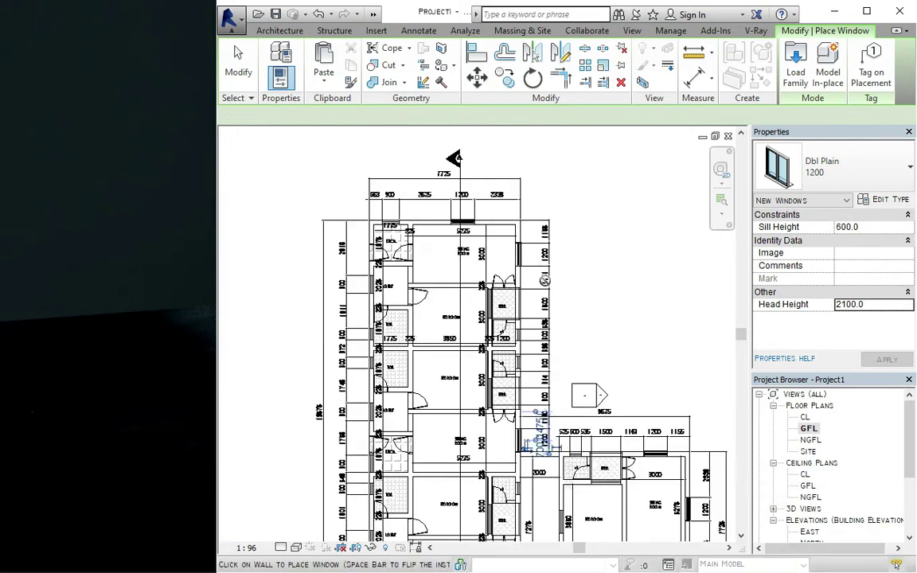
scroll(444, 499, "up", 4)
scroll(430, 477, "down", 4)
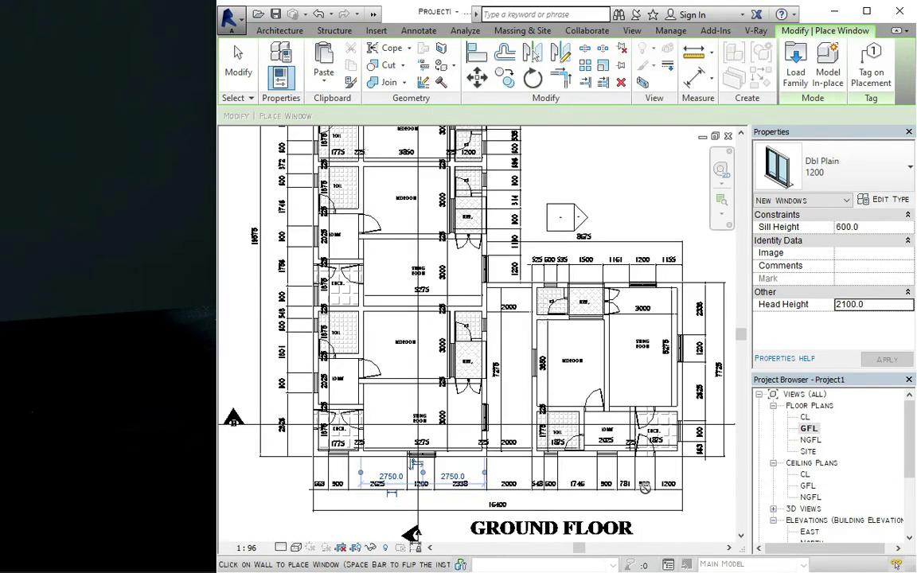
- Duplicate the 1200 window type as 900, set its rough width to 900 and accept the type properties
scroll(414, 470, "up", 4)
scroll(470, 440, "down", 4)
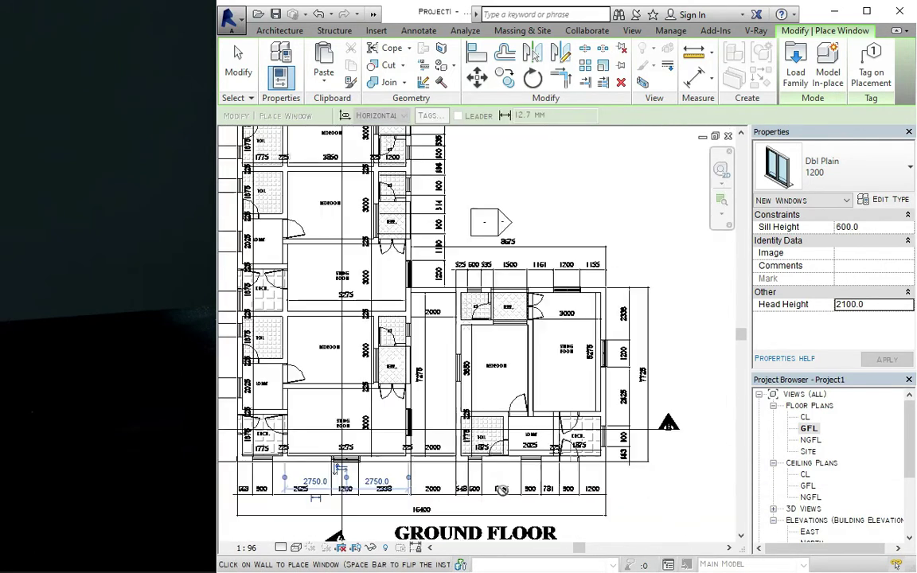
left_click(873, 203)
left_click(659, 78)
type("900")
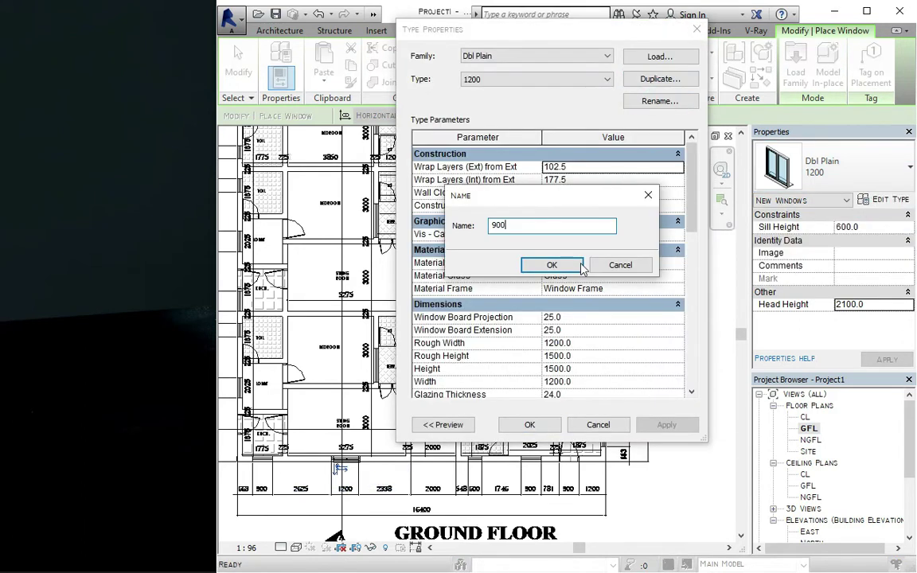
left_click(584, 267)
left_click(595, 343)
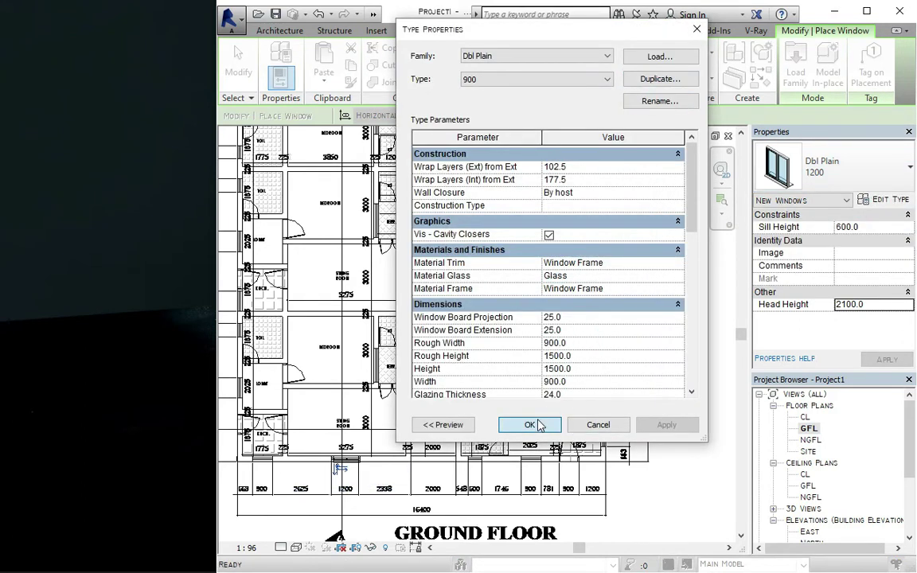
left_click(530, 425)
- Place Dbl Plain 900 windows in the 900 mm exterior wall openings of the side block's lobby and kitchen
scroll(543, 481, "up", 3)
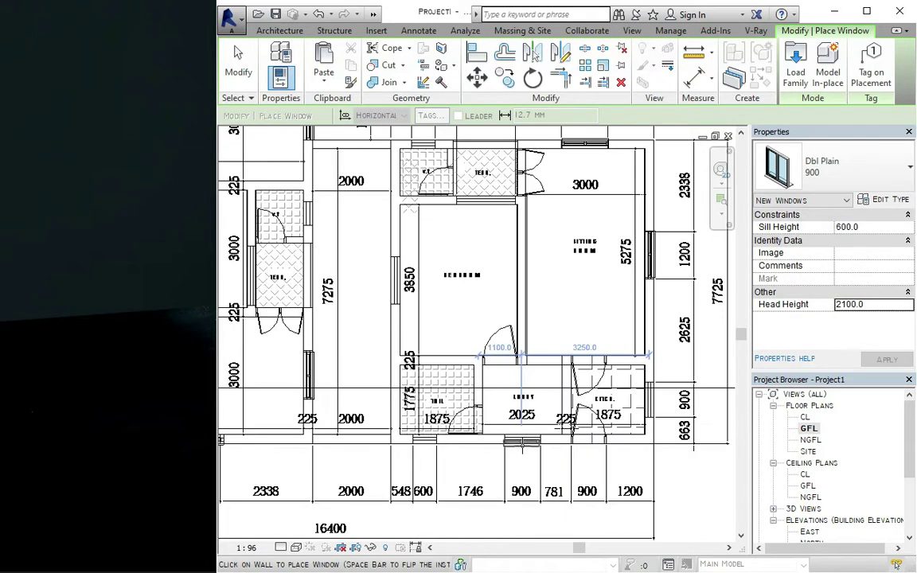
scroll(654, 400, "down", 3)
scroll(386, 197, "up", 3)
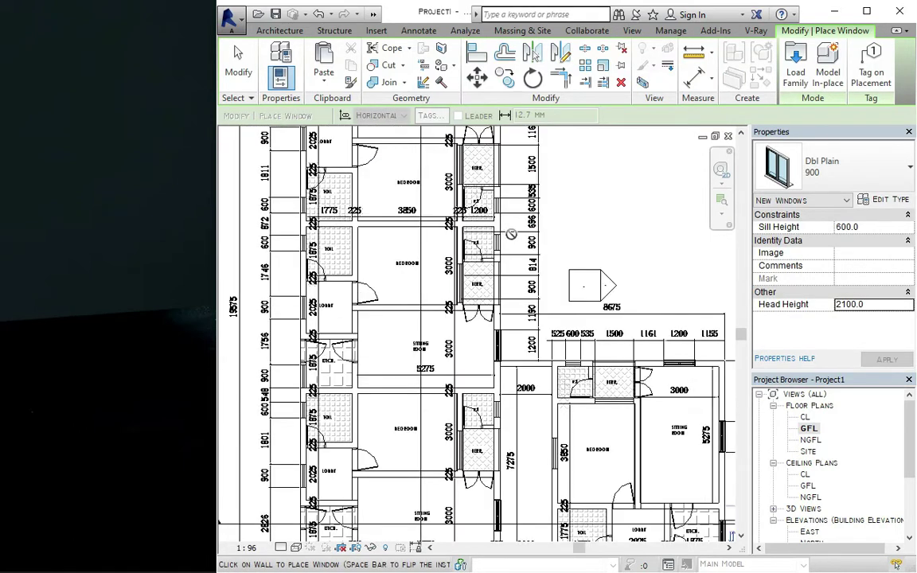
- Place Dbl Plain 900 windows in the 900 mm exterior wall openings of the main block's uppermost kitchen and lobby
scroll(386, 197, "down", 3)
scroll(387, 190, "up", 5)
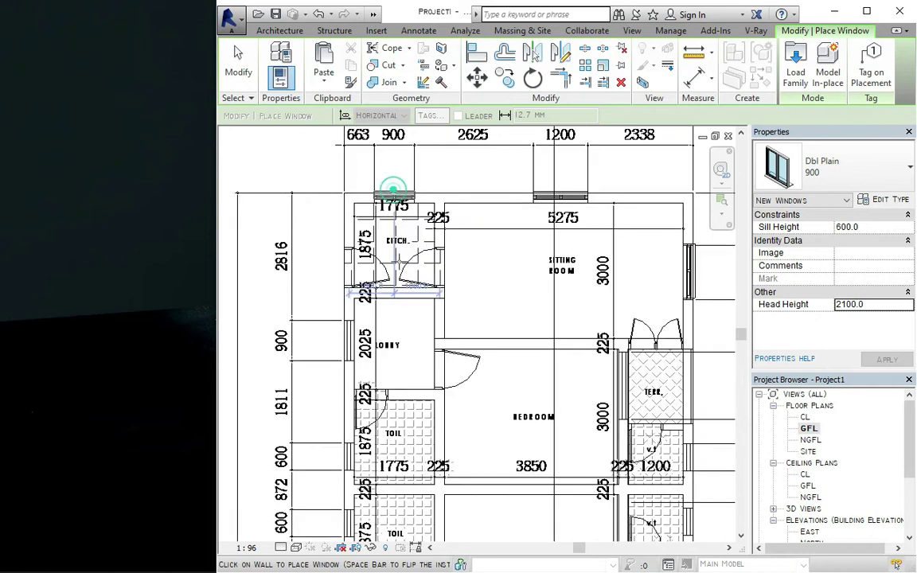
scroll(434, 340, "up", 2)
middle_click_drag(338, 334, 339, 151)
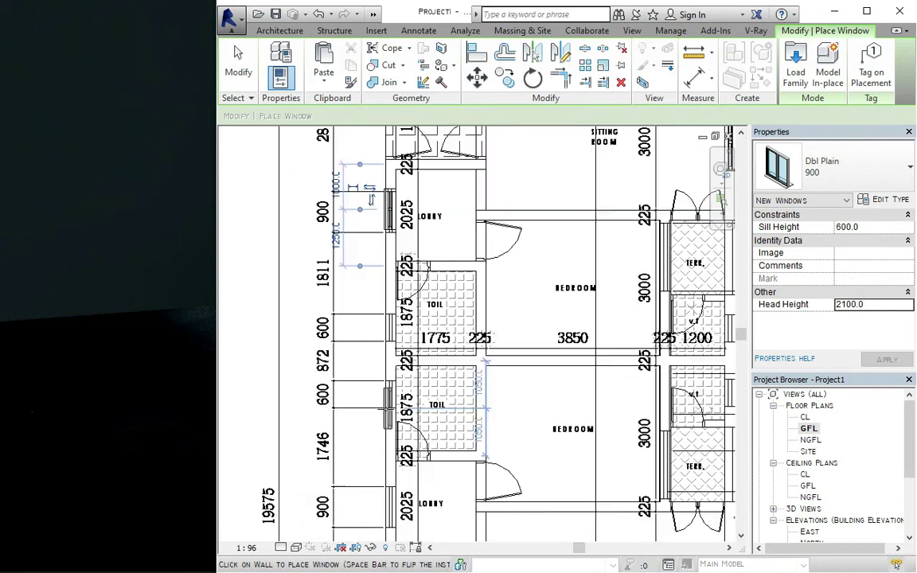
- Place Dbl Plain 900 windows in the left-hand wall openings of the main block's middle lobby and kitchen
scroll(402, 182, "down", 3)
scroll(434, 374, "up", 4)
scroll(409, 297, "down", 5)
scroll(501, 205, "up", 3)
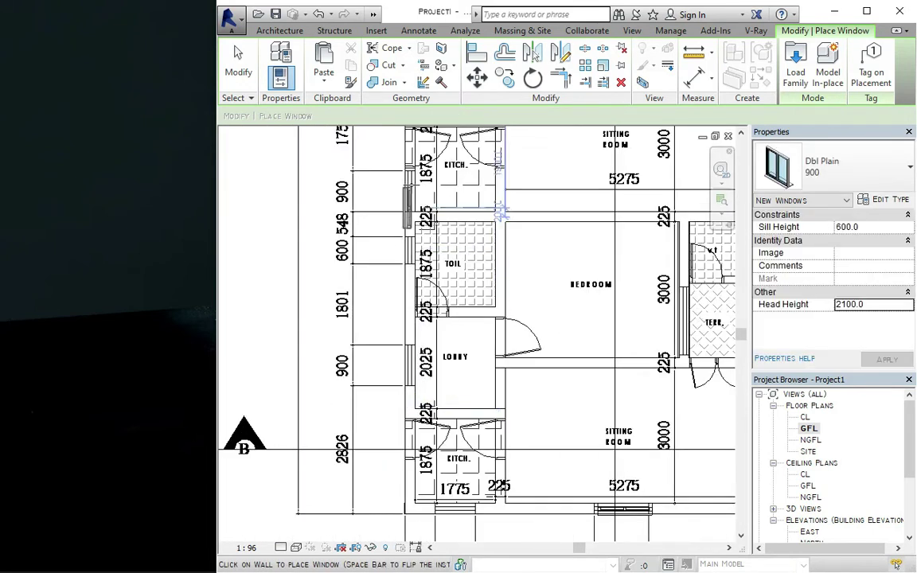
- Place Dbl Plain 900 windows in the 900 mm exterior wall openings of the main block's lowermost lobby and kitchen
scroll(403, 370, "up", 2)
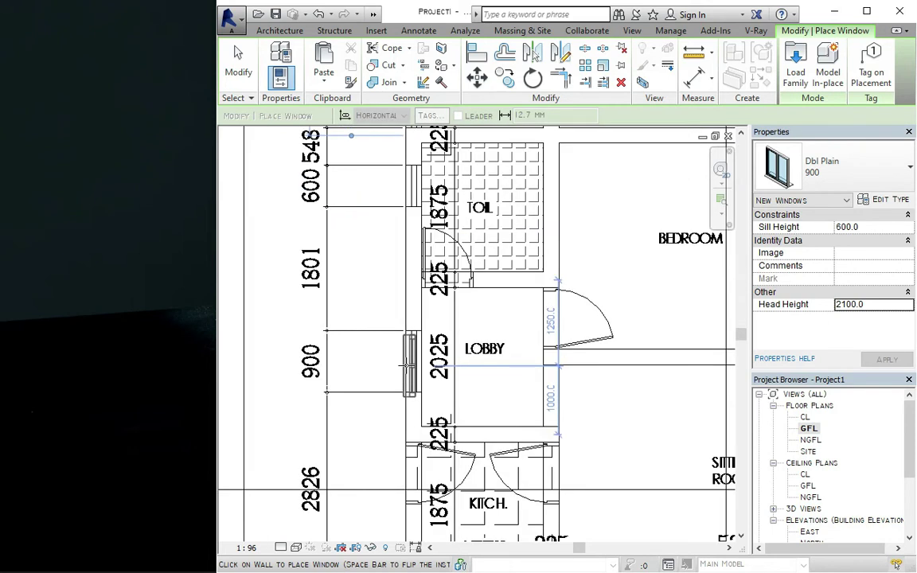
scroll(408, 365, "up", 2)
scroll(407, 358, "down", 5)
scroll(391, 356, "up", 4)
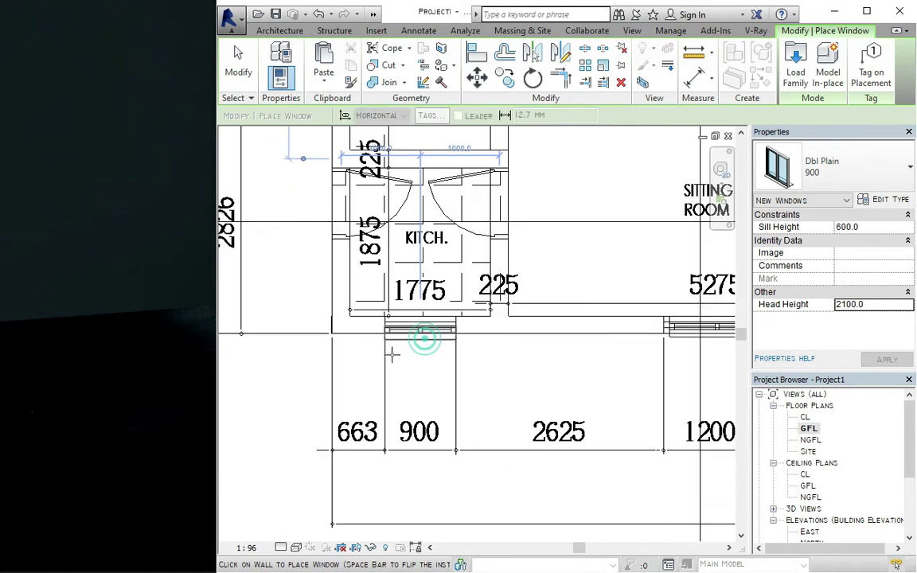
- Duplicate the 900 window type as 600, set its rough width and rough height to 600 and accept the type properties
scroll(392, 355, "down", 5)
scroll(459, 382, "down", 2)
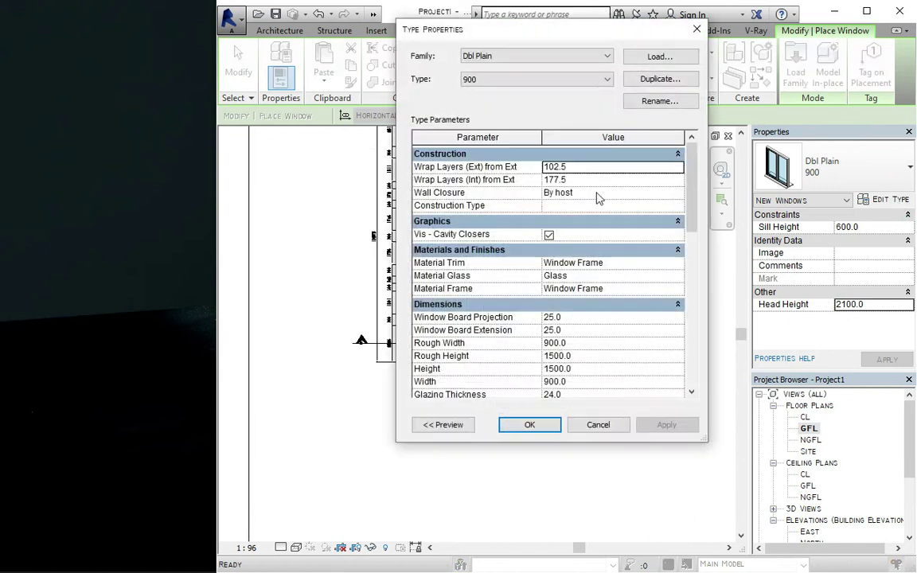
left_click(661, 79)
type("600")
left_click(548, 266)
left_click(594, 342)
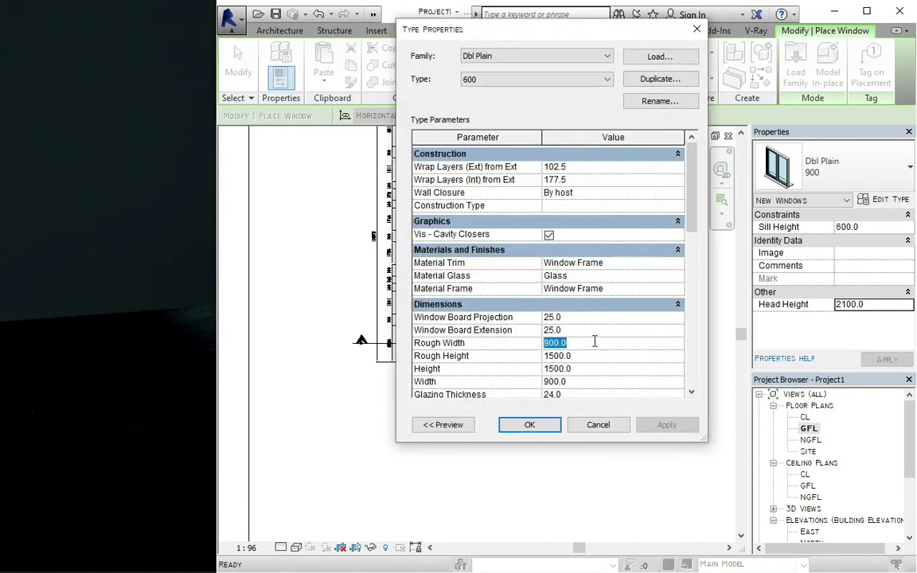
type("600")
left_click(589, 355)
type("600")
left_click(529, 425)
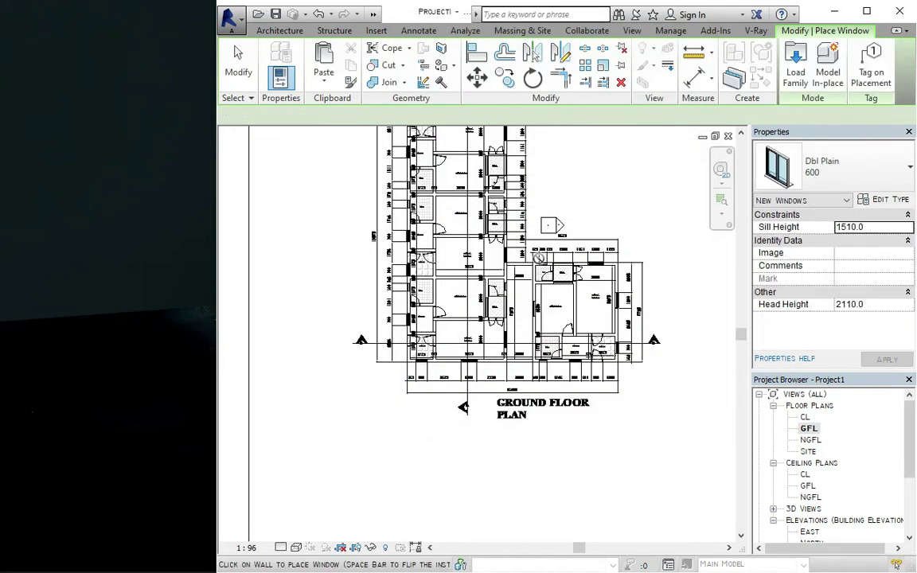
- Set the new windows' head height to 2100 and place 600 windows in the side block's two 600 mm openings
left_click(885, 305)
type("2100")
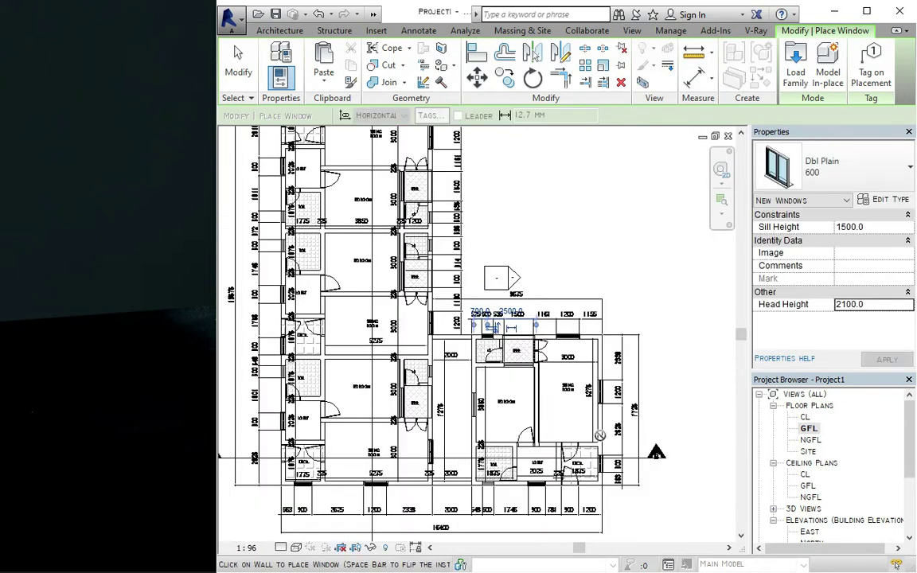
scroll(555, 447, "up", 5)
scroll(271, 363, "down", 5)
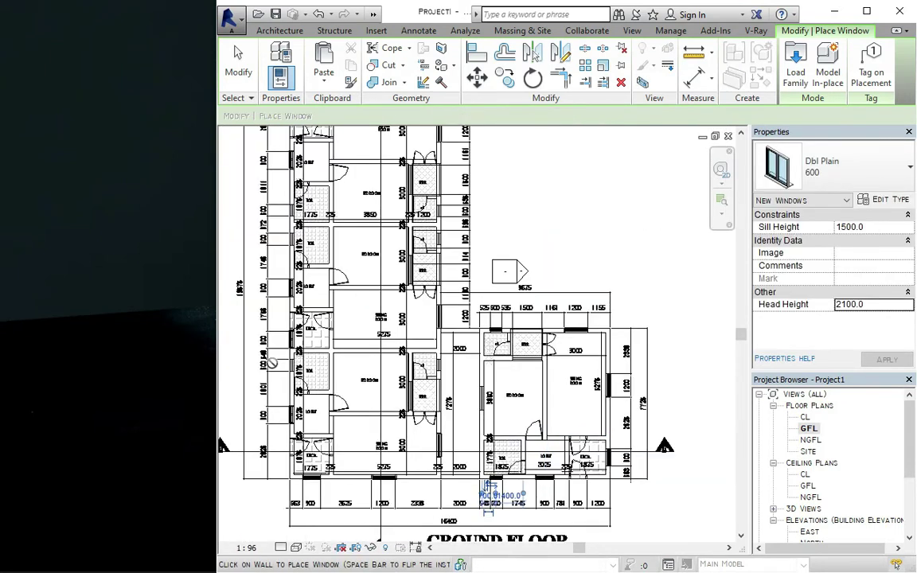
- Place Dbl Plain 600 windows in the left-hand wall openings of the main block's three toilets
scroll(272, 363, "up", 5)
scroll(307, 420, "down", 2)
scroll(324, 516, "up", 1)
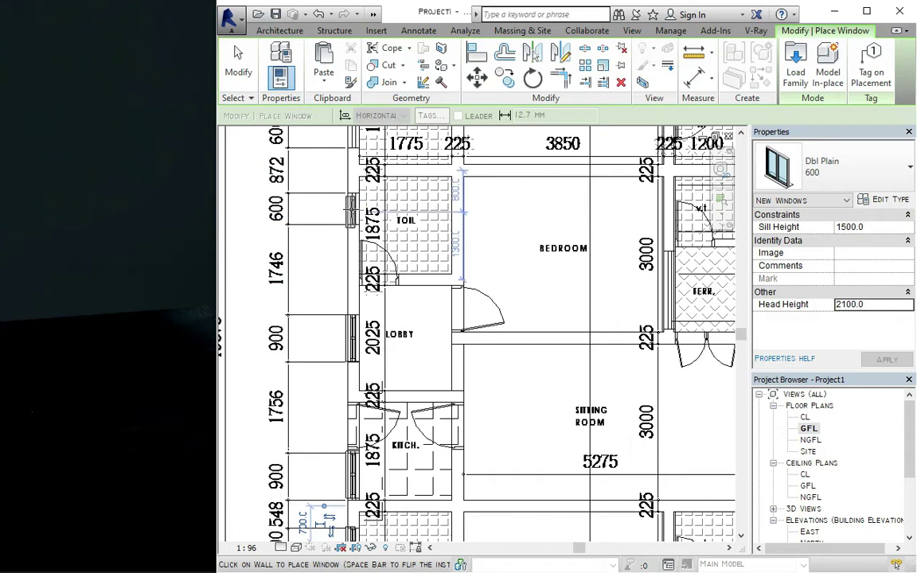
scroll(324, 516, "down", 5)
scroll(319, 263, "up", 5)
scroll(528, 334, "down", 4)
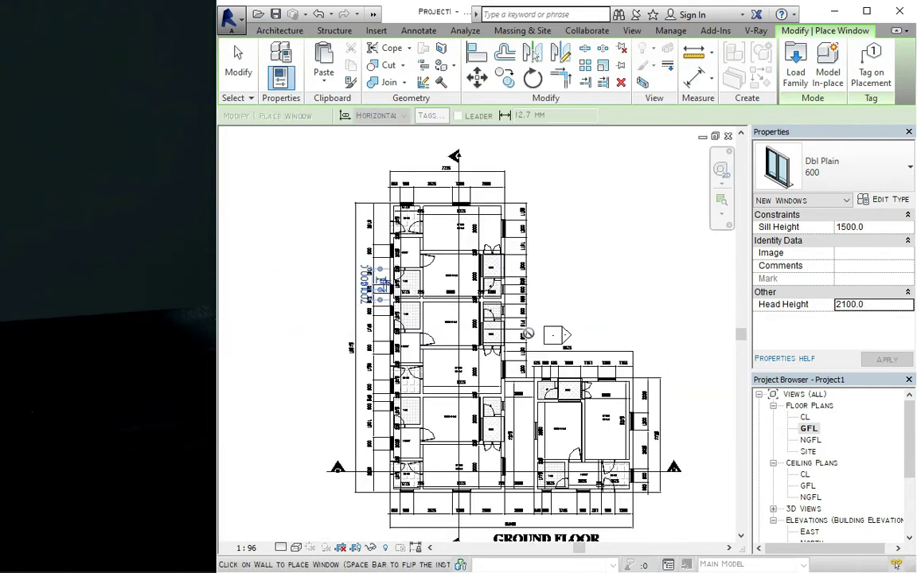
- Place Dbl Plain 600 windows in the right-hand wall openings of the main block's upper two V.T rooms
scroll(527, 333, "up", 5)
scroll(586, 465, "down", 3)
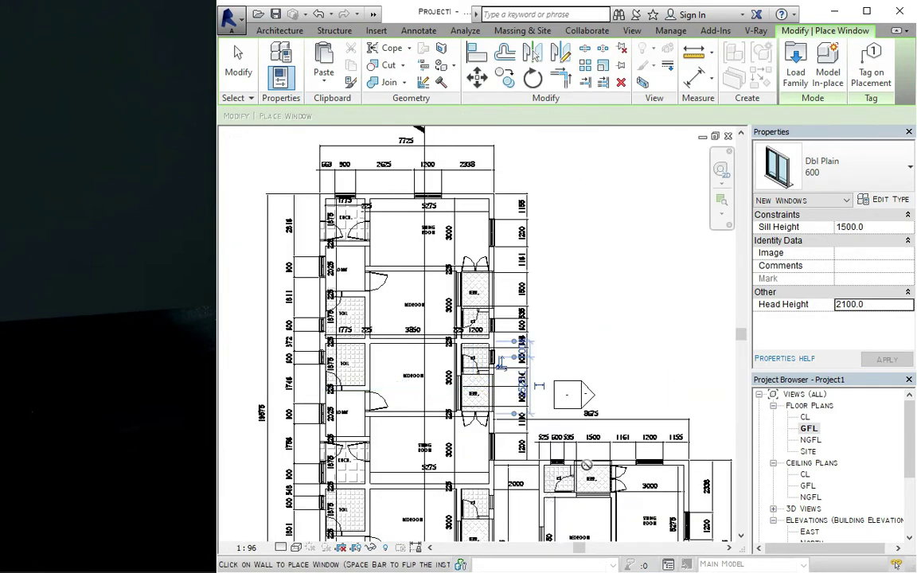
scroll(580, 459, "up", 5)
scroll(454, 379, "down", 7)
- Place another Dbl Plain 1200 window with head height 2100 in the left-hand exterior wall opening of the side block's bedroom
scroll(612, 434, "up", 3)
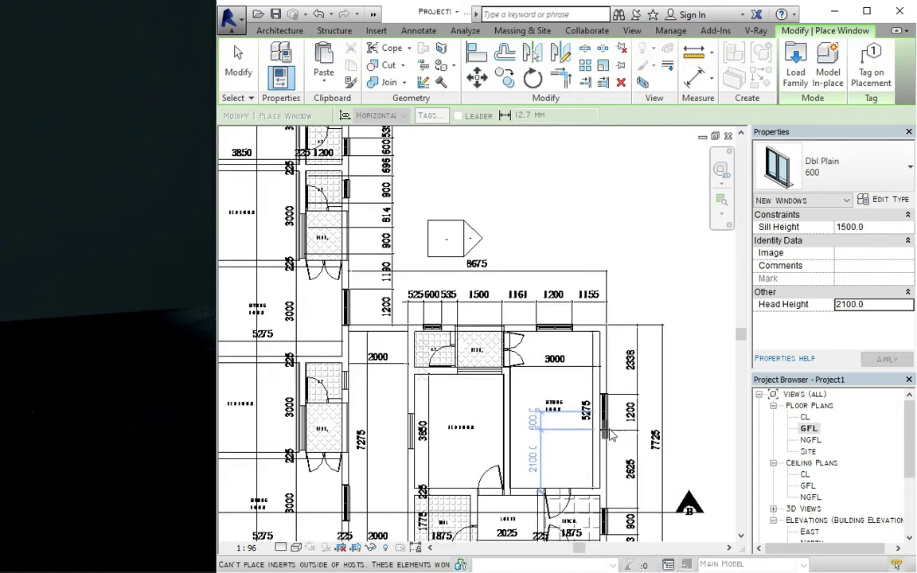
left_click(611, 434)
key("Escape")
key("w")
key("n")
left_click(876, 308)
type("21")
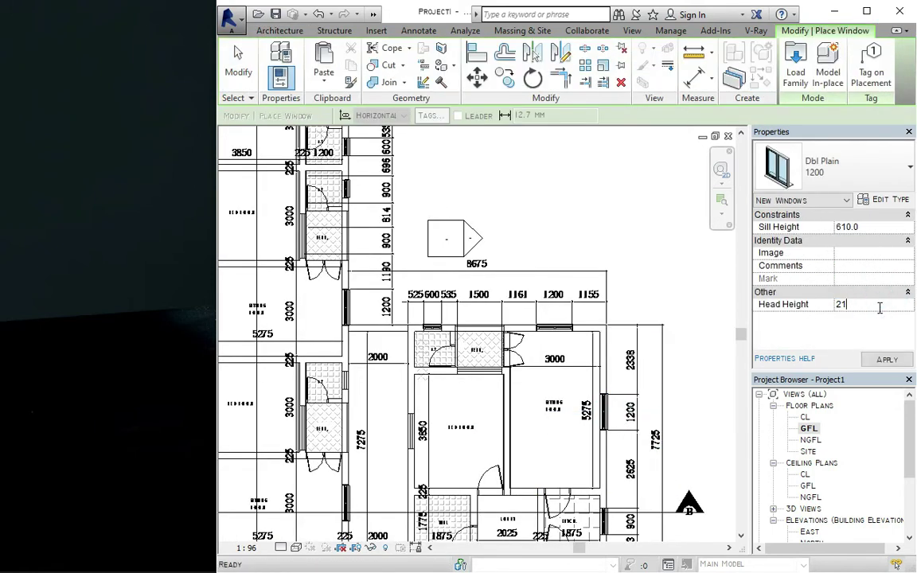
type("00")
key("Return")
scroll(389, 426, "up", 3)
scroll(460, 396, "down", 5)
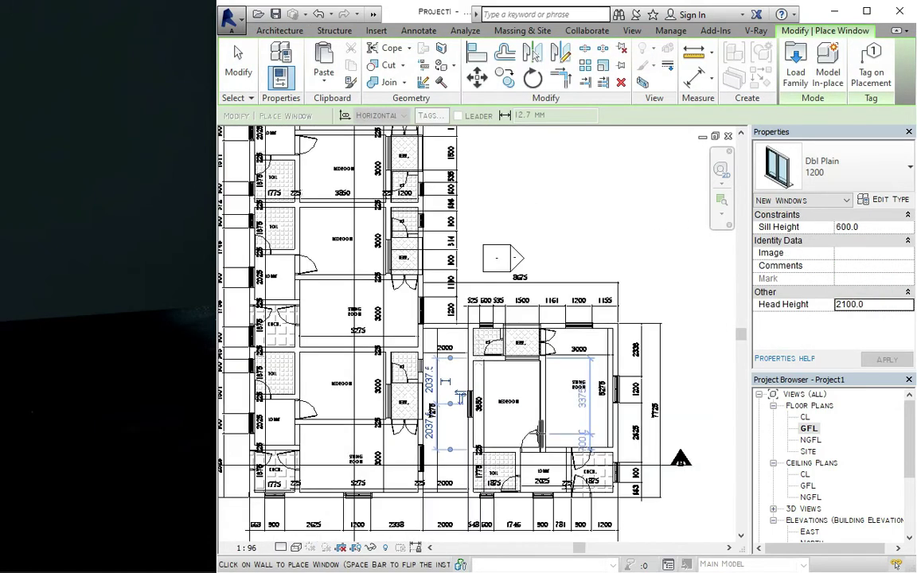
- Place another Dbl Plain 600 window with head height 2100 in the right-hand wall opening of the main block's lowermost V.T room
key("Escape")
left_click(502, 259)
key("c")
key("s")
left_click(874, 304)
type("2100")
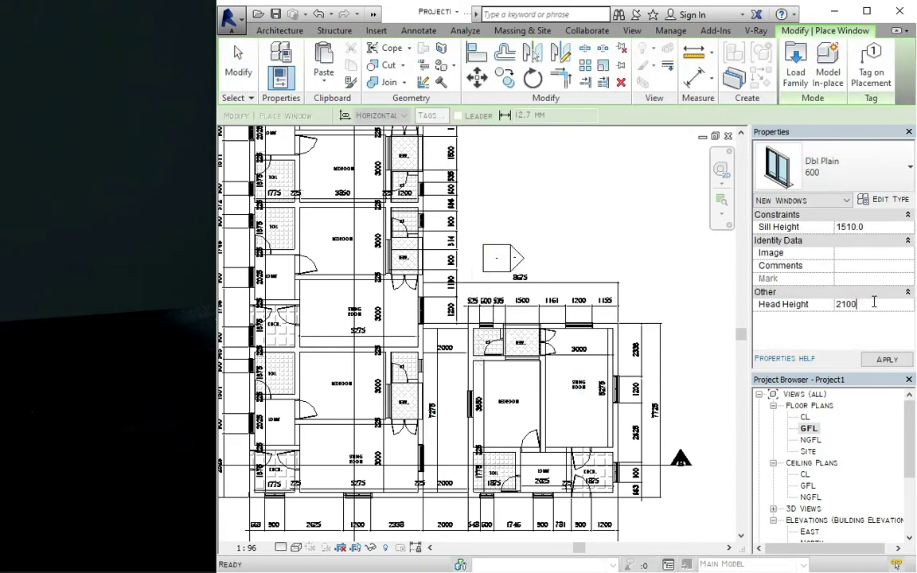
key("Return")
scroll(455, 375, "up", 3)
scroll(470, 430, "down", 5)
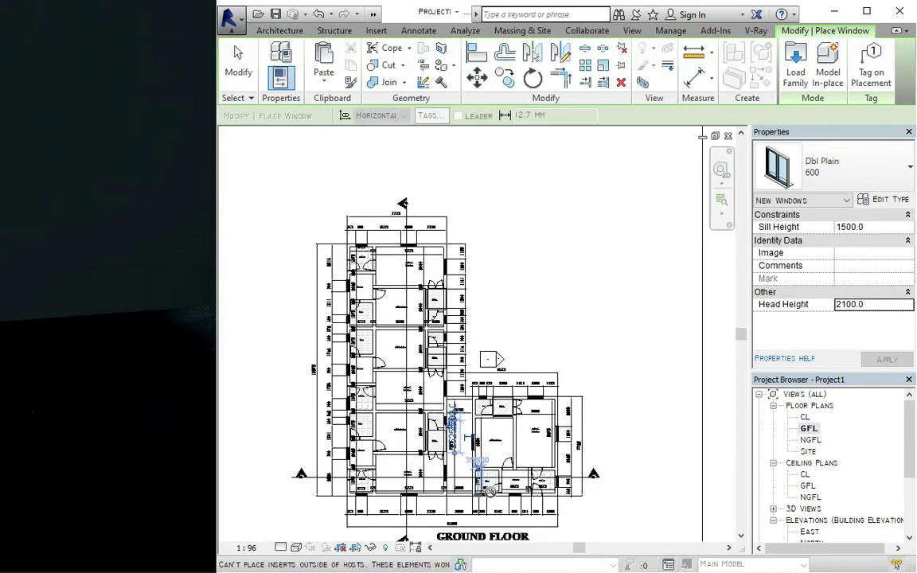
- Try to resize the 600 window type to rough width 2000 and rough height 1500, with head height 3000 for new windows
scroll(489, 491, "up", 3)
scroll(523, 328, "down", 2)
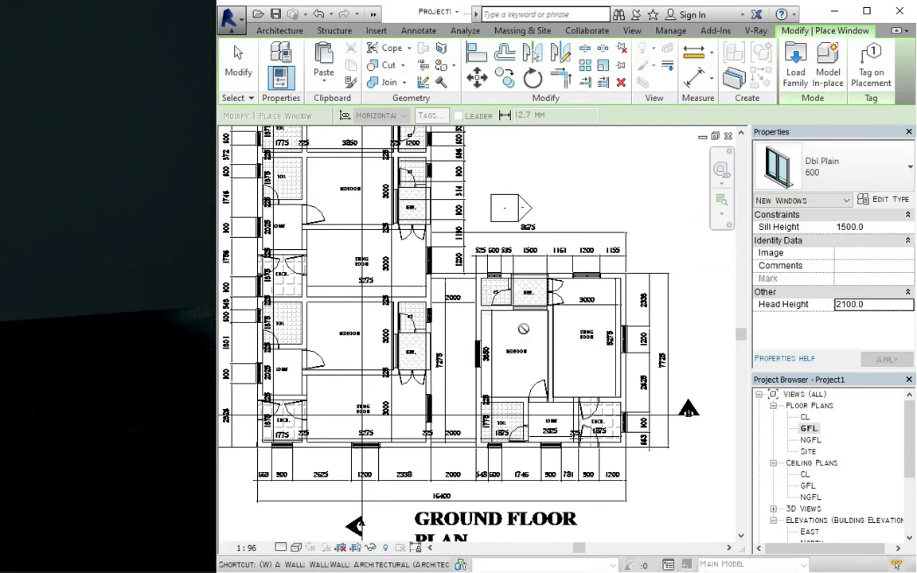
left_click(876, 167)
left_click(890, 203)
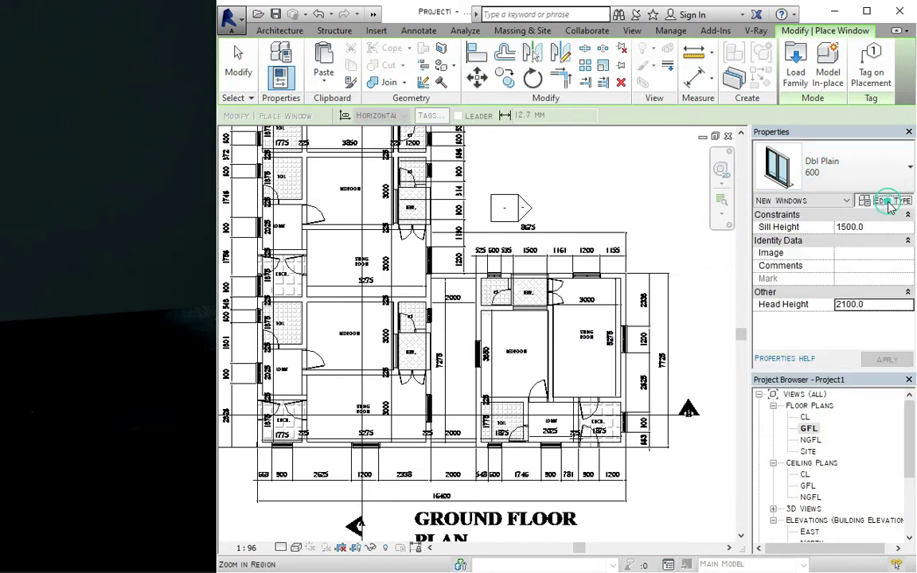
left_click(581, 342)
type("2000")
left_click(581, 356)
type("1500")
key("Return")
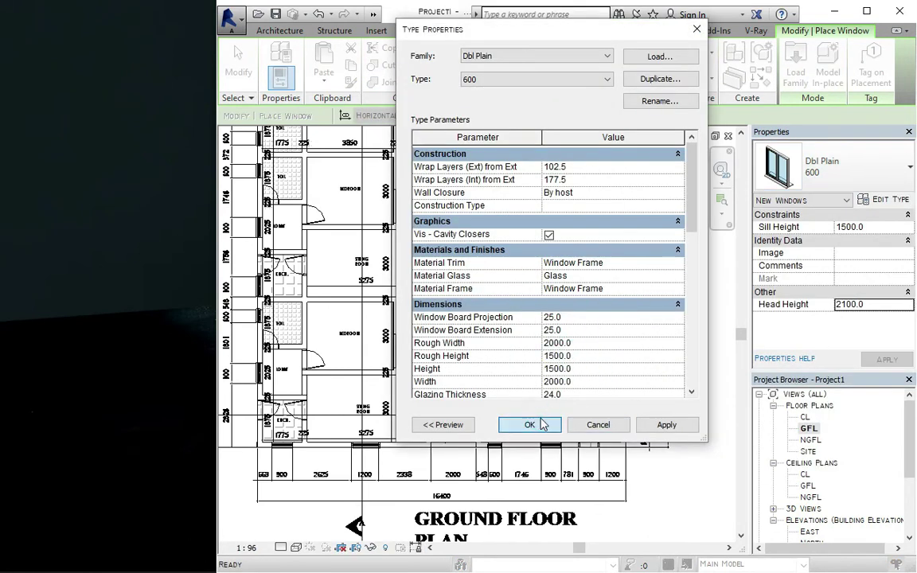
left_click(530, 424)
left_click(618, 341)
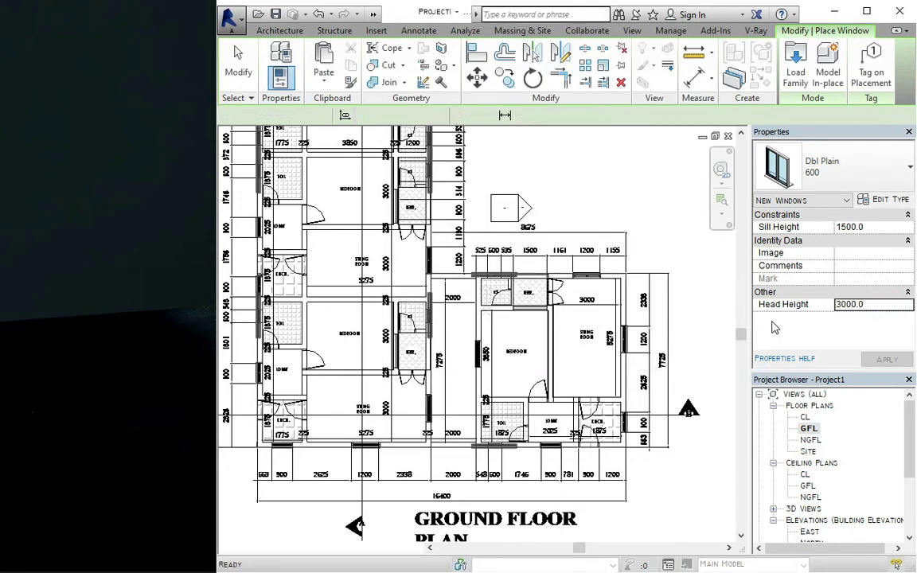
- Duplicate the 600 window type as 2000, with rough width 2000 and rough height 1500
left_click(844, 181)
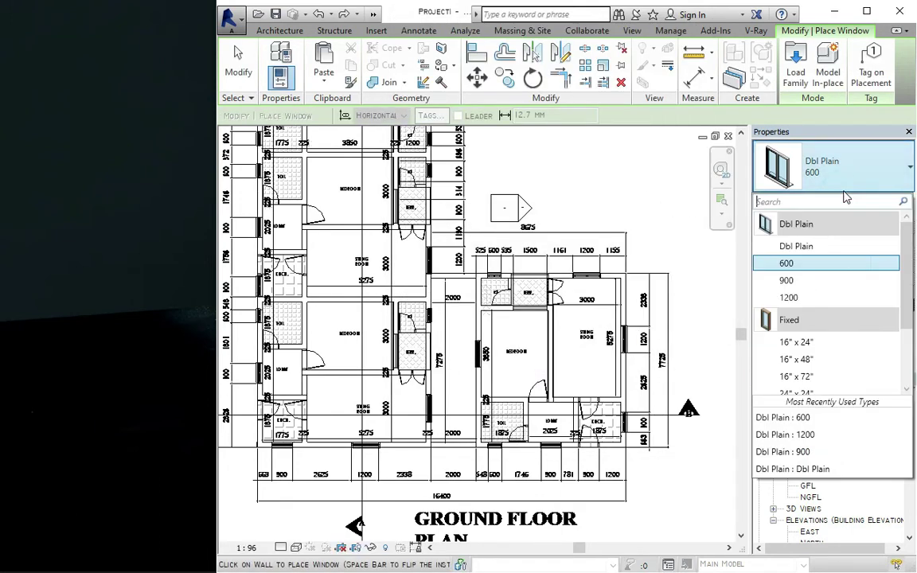
left_click(872, 200)
left_click(661, 79)
type("2000")
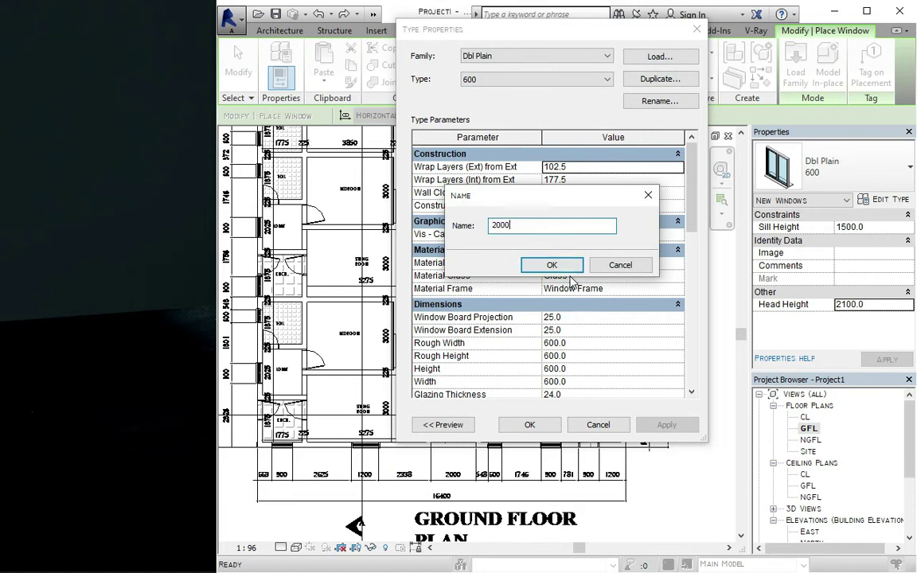
left_click(557, 266)
left_click(589, 342)
type("2000")
left_click(598, 356)
type("1500")
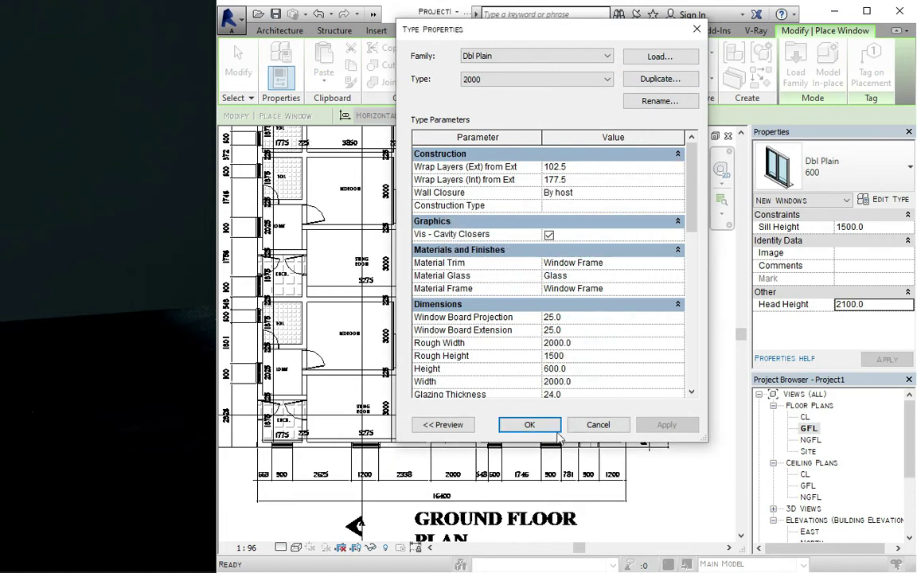
left_click(530, 424)
- Set the 2000 window type's rough width to 1500 and place one in the wall between the side block's bedroom and terrace
scroll(528, 332, "up", 5)
scroll(528, 332, "down", 2)
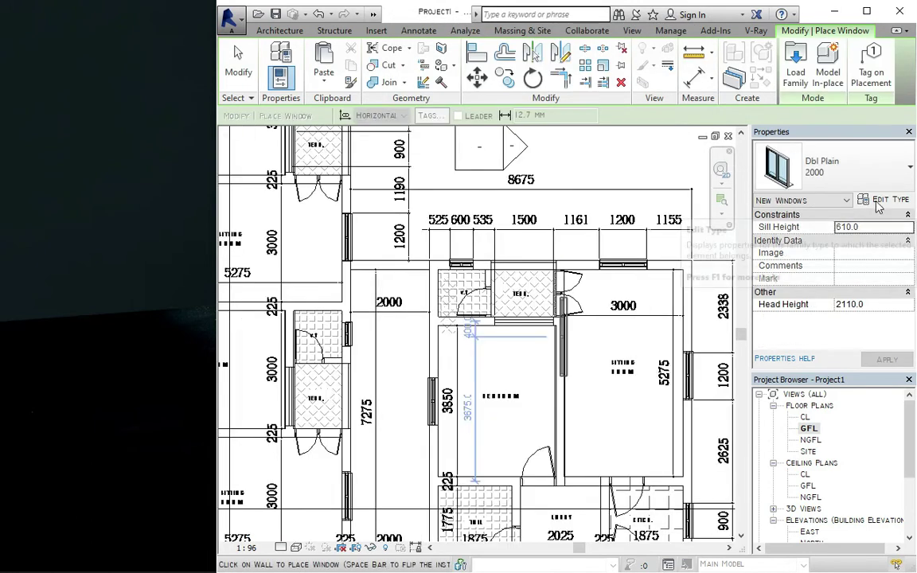
left_click(878, 206)
left_click(593, 342)
type("1500")
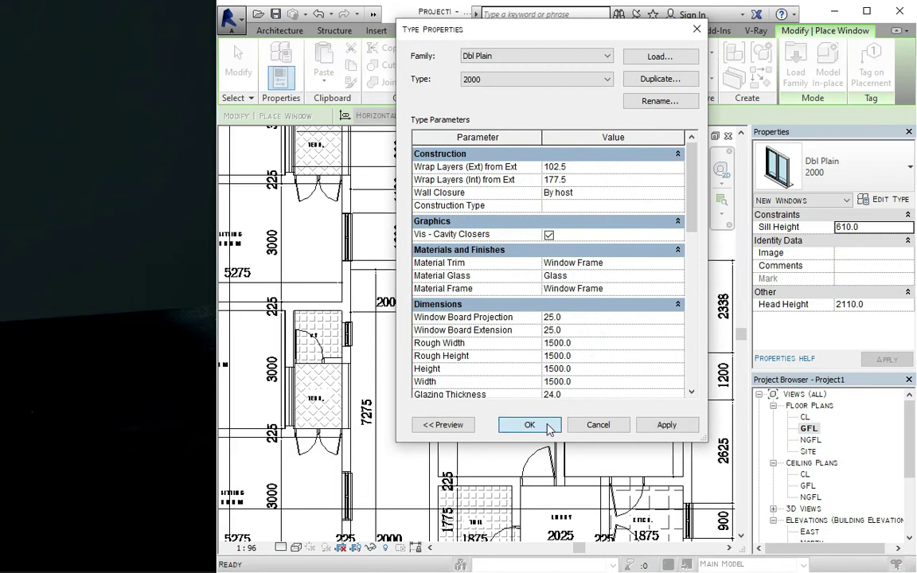
left_click(530, 424)
scroll(547, 318, "down", 5)
scroll(546, 319, "up", 4)
key("Escape")
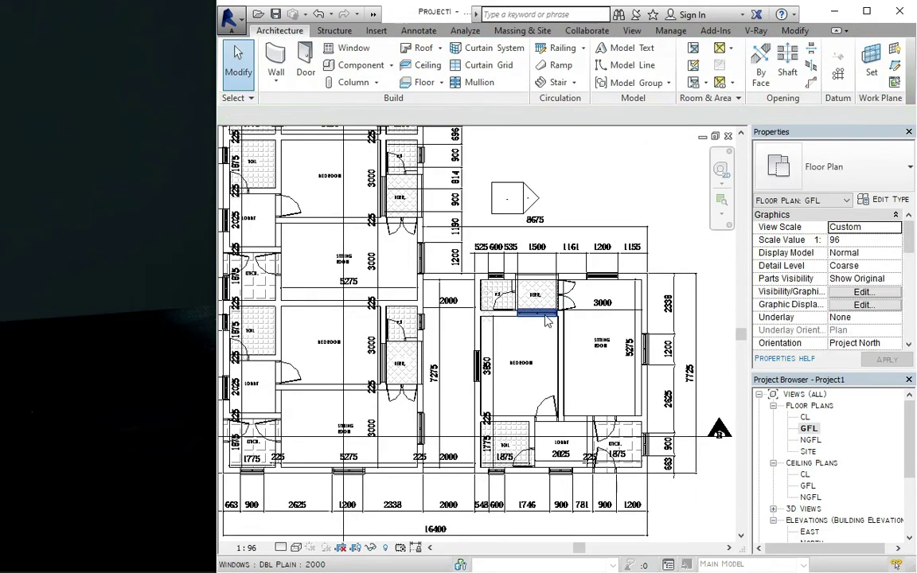
- Place Dbl Plain 2000 windows with head height 2100 in the walls between the main block's bedrooms and terraces
key("w")
key("n")
left_click(870, 304)
type("2100")
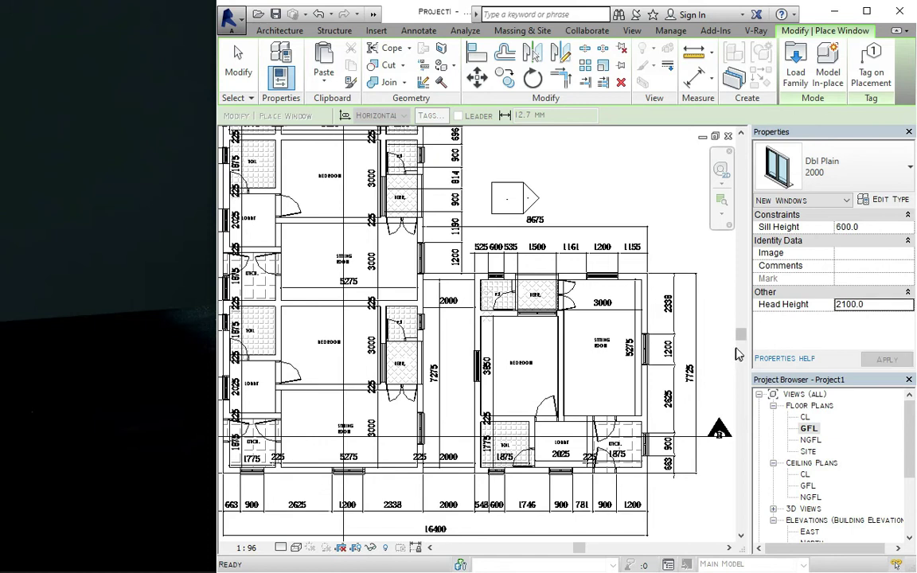
scroll(402, 351, "up", 5)
scroll(406, 334, "down", 8)
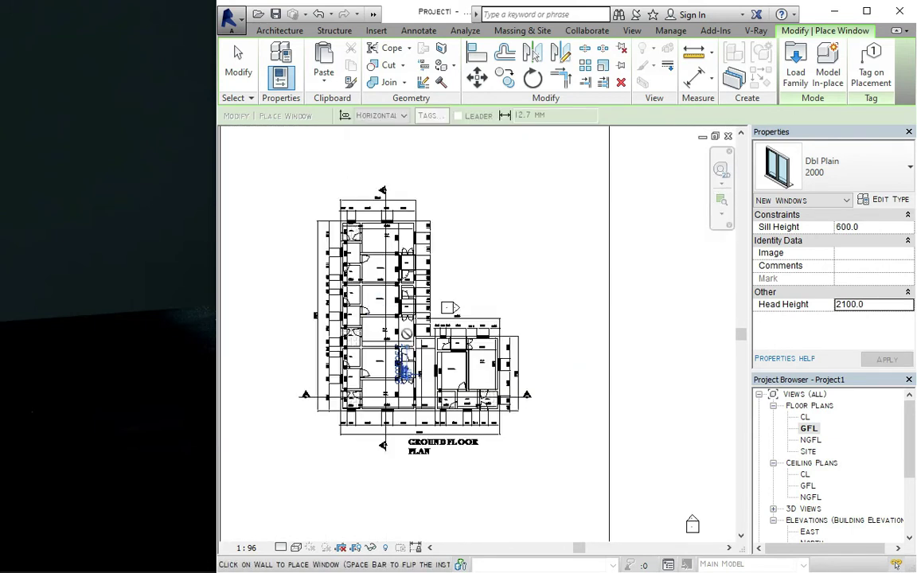
scroll(406, 334, "up", 5)
scroll(429, 342, "down", 2)
scroll(467, 278, "up", 2)
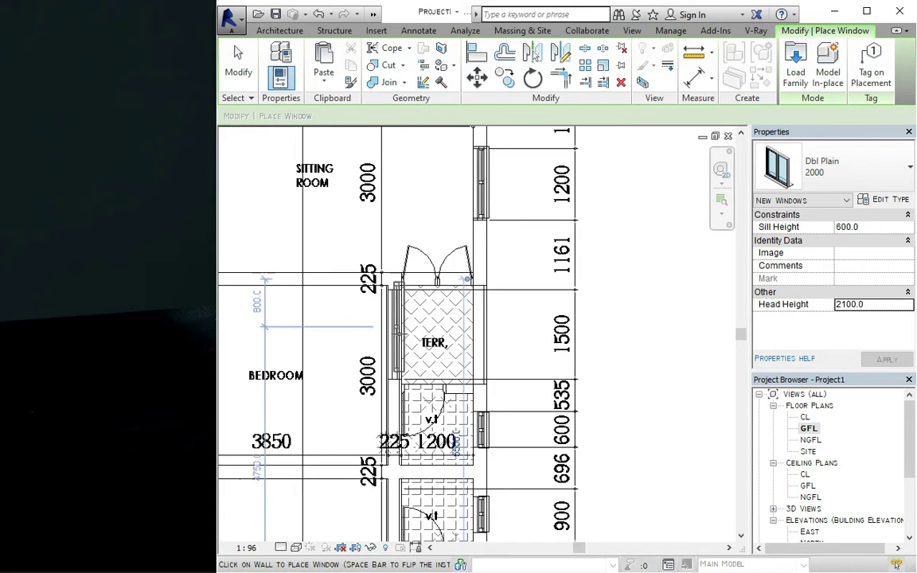
scroll(390, 327, "down", 5)
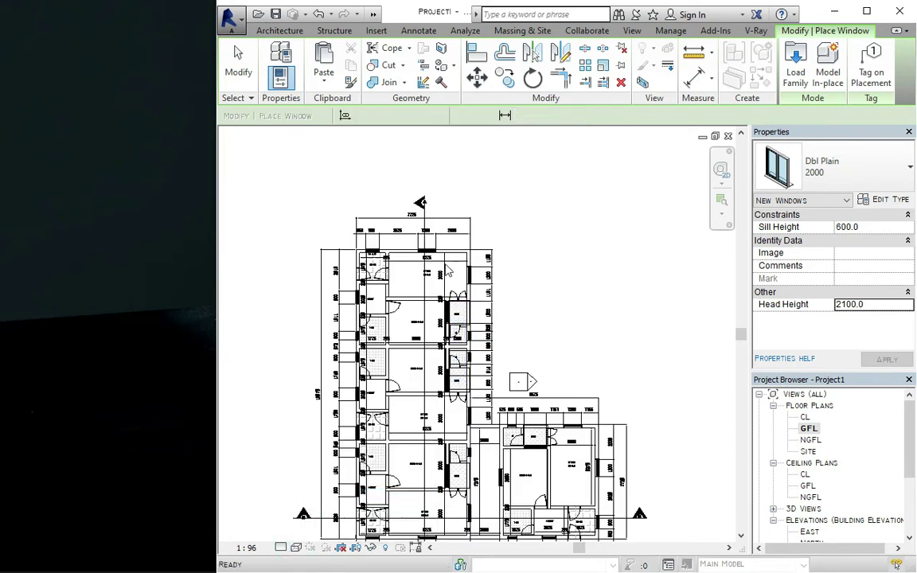
scroll(448, 271, "down", 2)
key("Escape")
- Temporarily hide the large 150mm site floor surrounding the building in the GFL plan
left_click(685, 236)
left_click(371, 548)
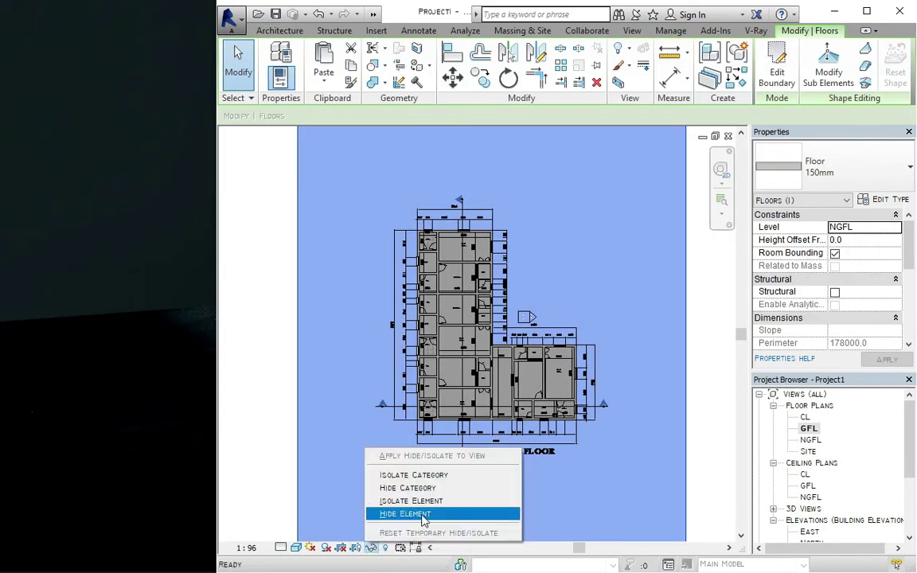
left_click(423, 516)
scroll(636, 381, "down", 1)
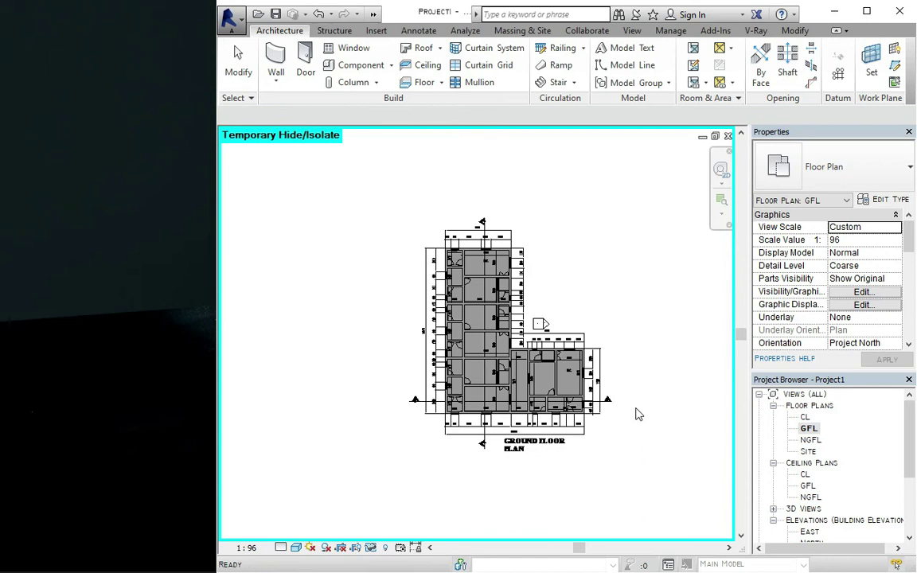
scroll(636, 414, "up", 1)
key("Escape")
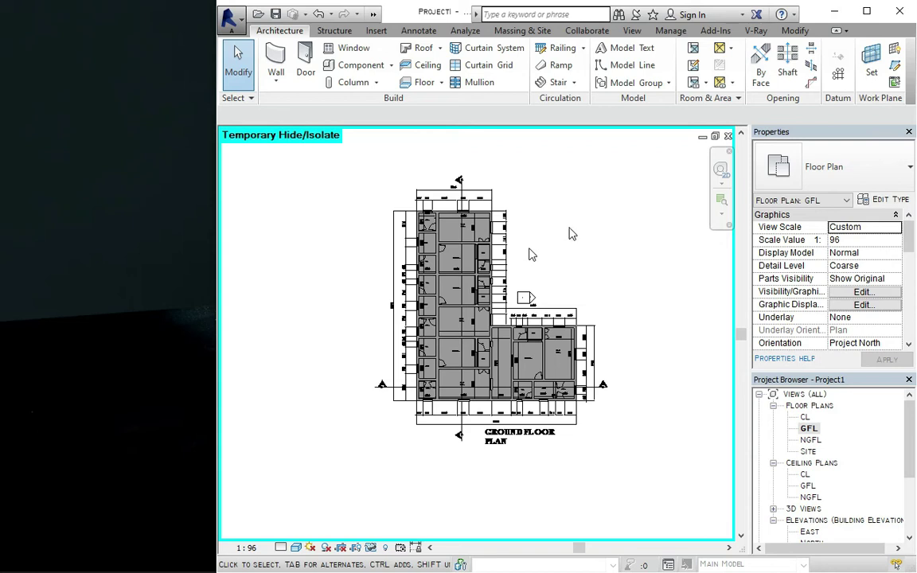
- Open the default 3D view, saving the project as Project1 on the Desktop when asked
left_click(373, 14)
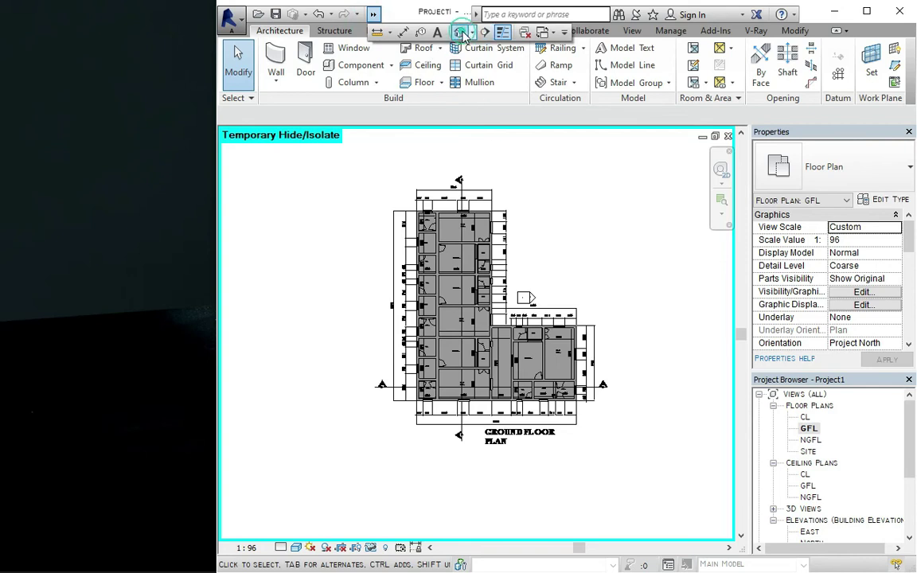
left_click(471, 31)
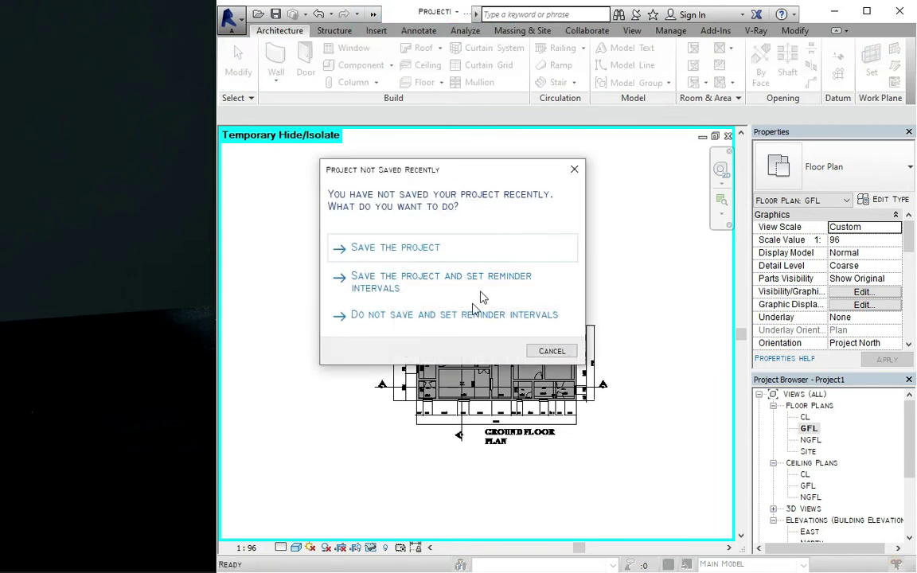
left_click(406, 246)
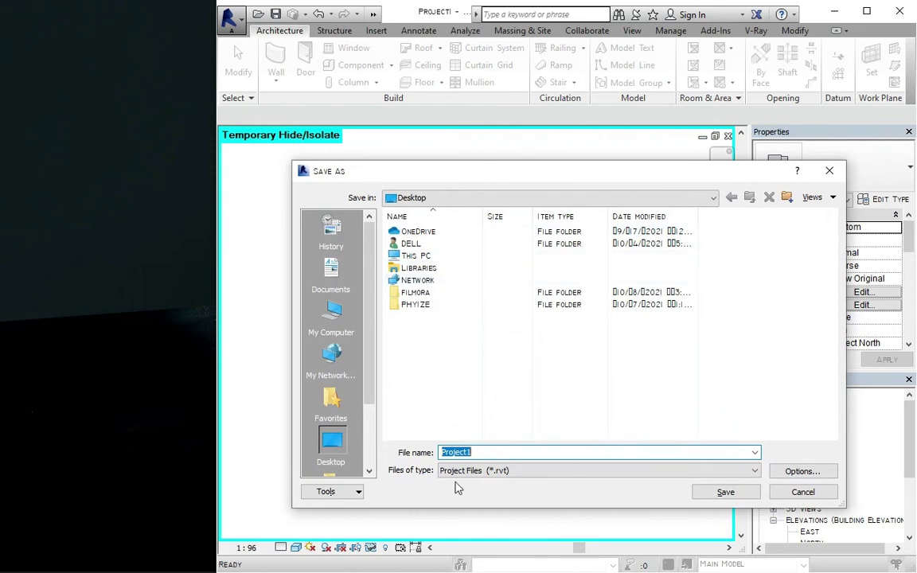
left_click(739, 494)
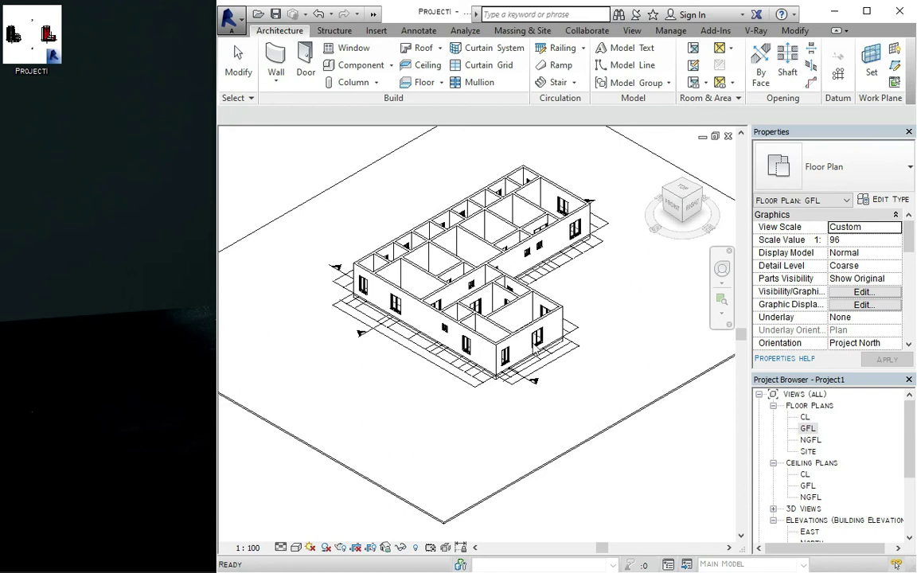
left_click(476, 229)
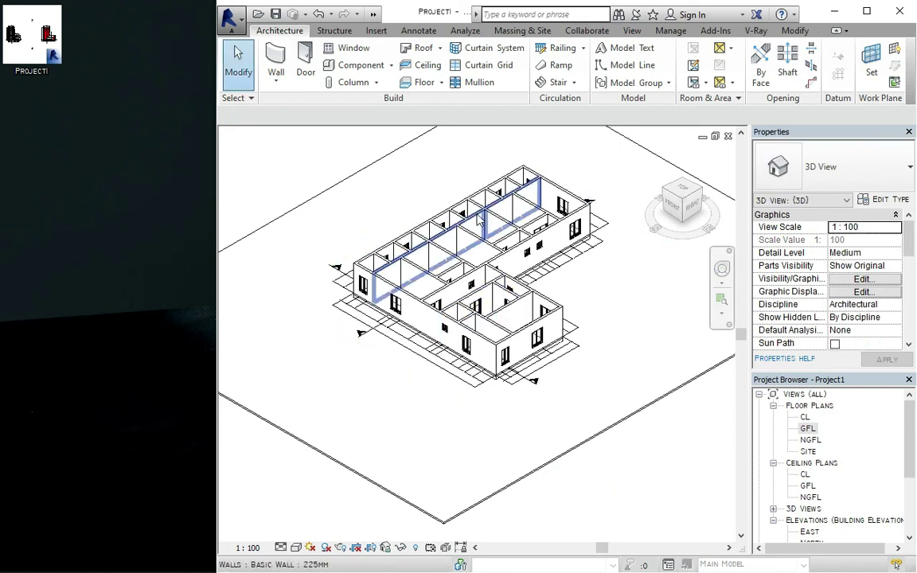